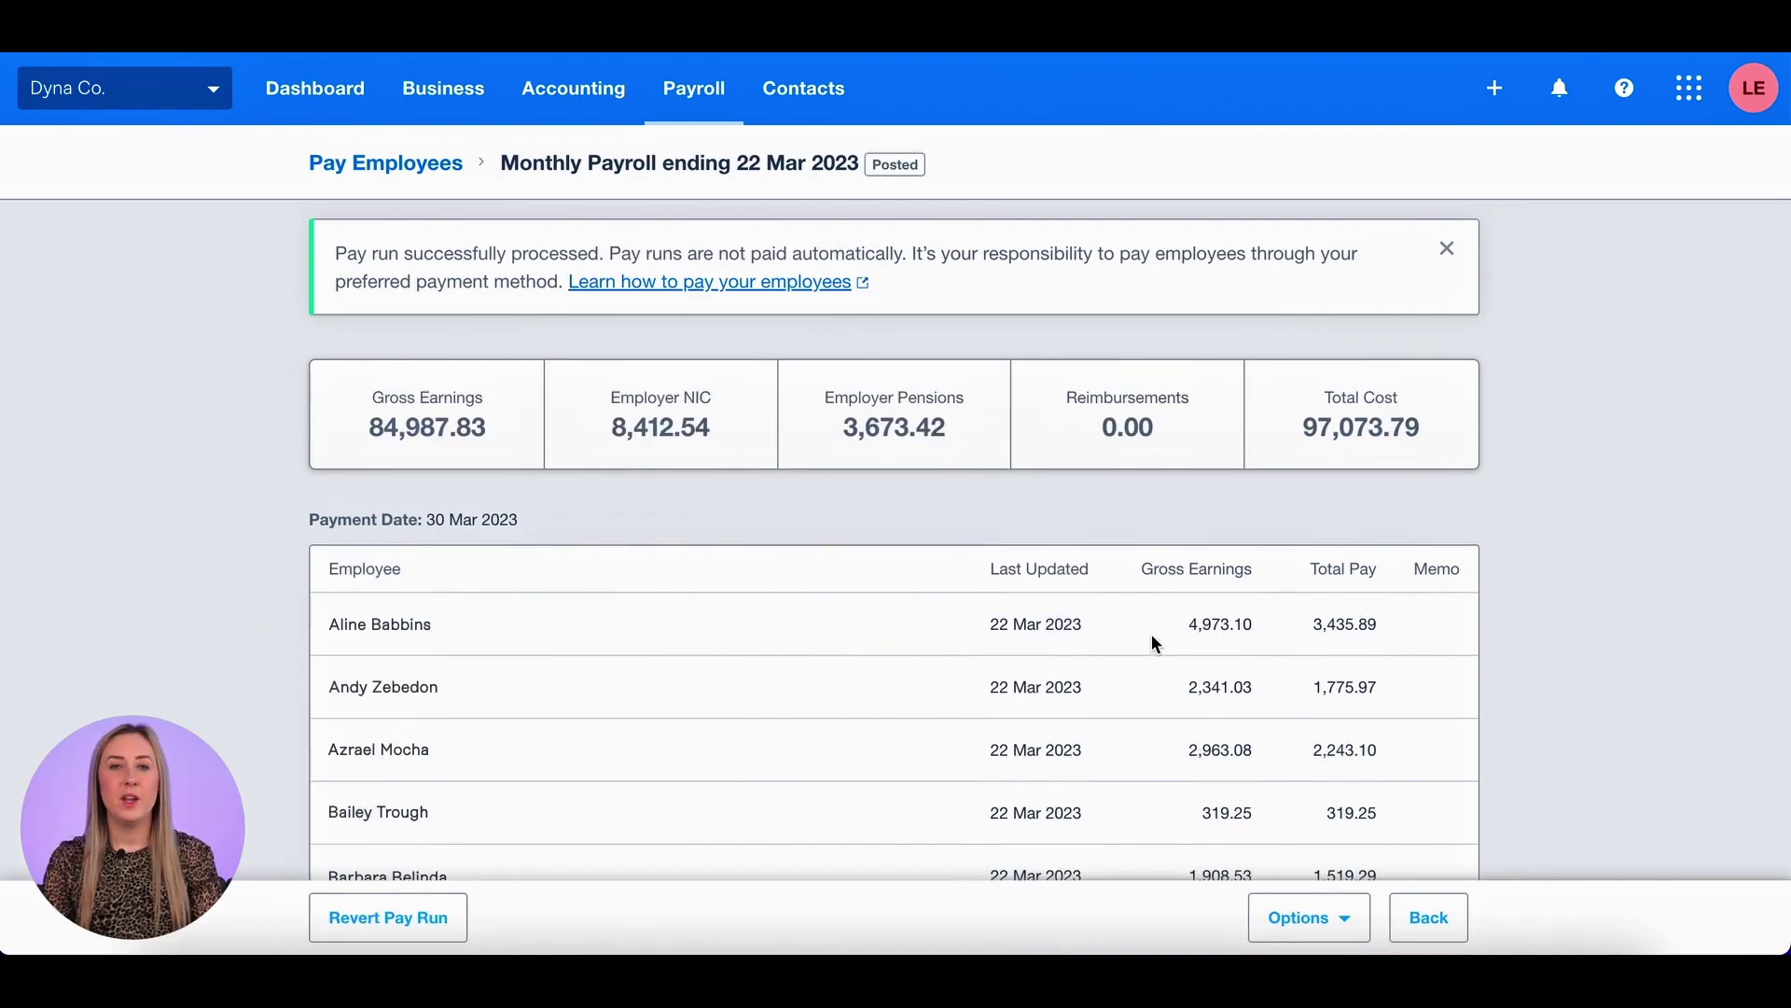
# - Review the 22 Mar 2023 Monthly Payroll employee totals, then go back to Pay Employees
pyautogui.scroll(-10, 1157, 634)
pyautogui.scroll(-5, 1159, 623)
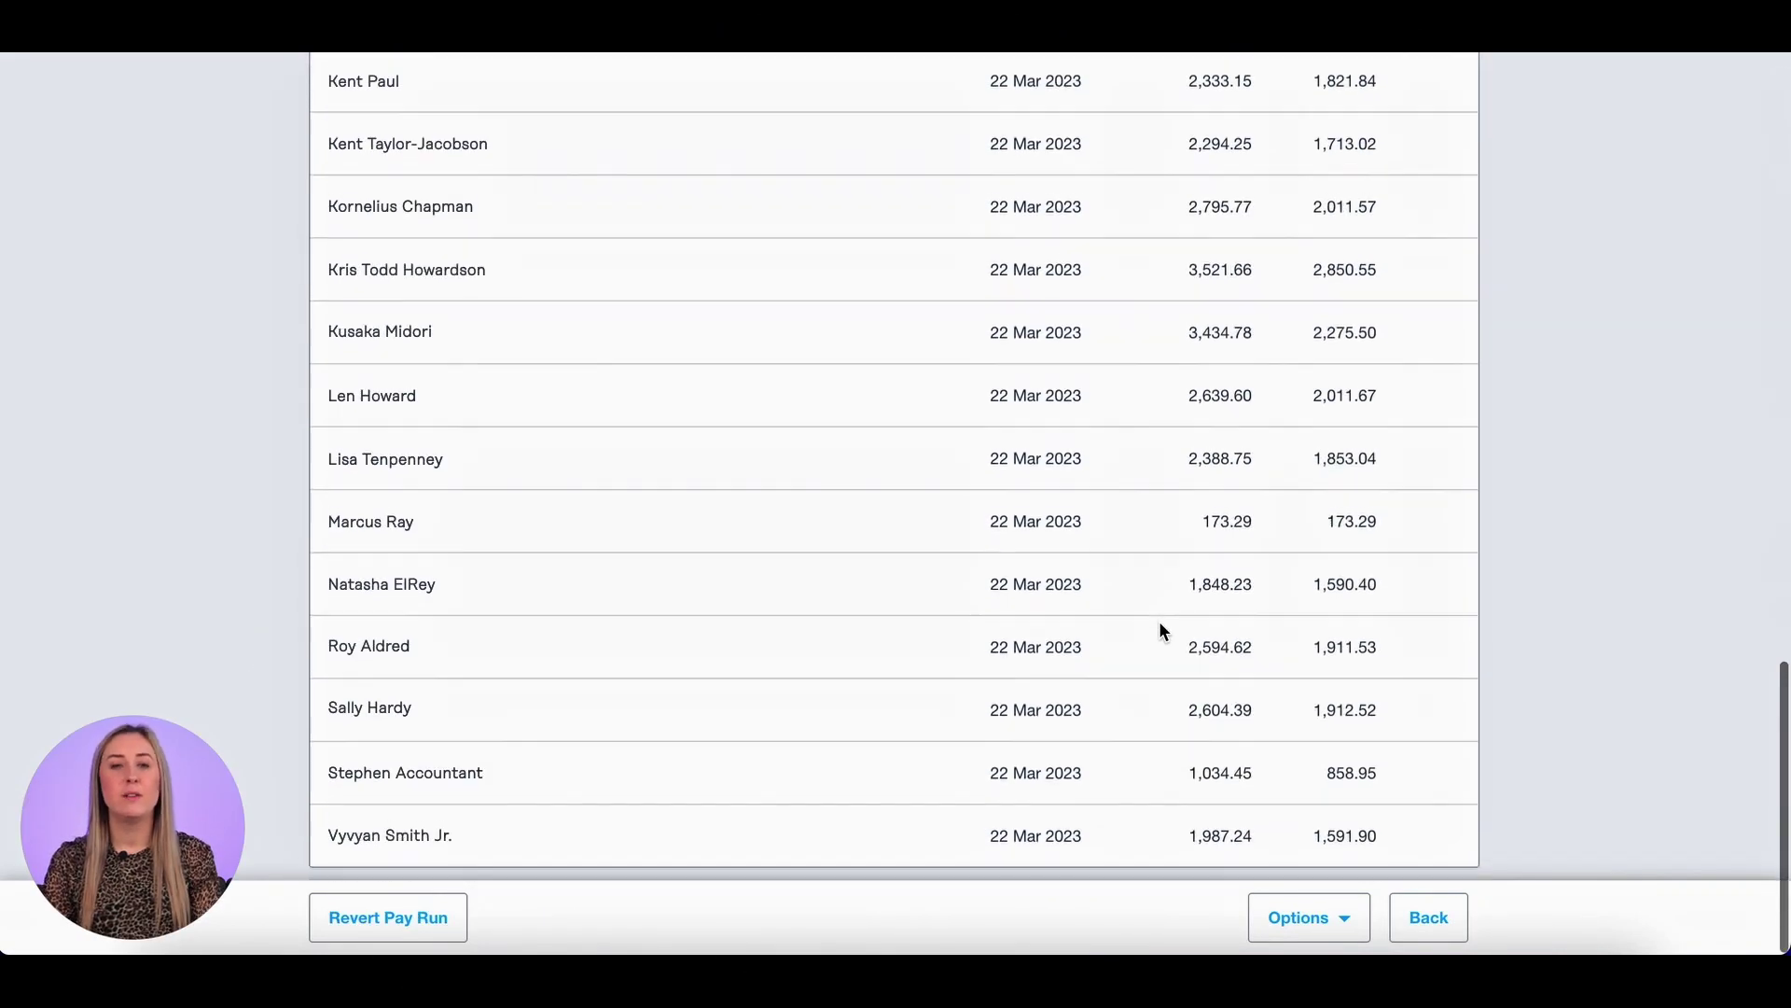
pyautogui.scroll(15, 1159, 622)
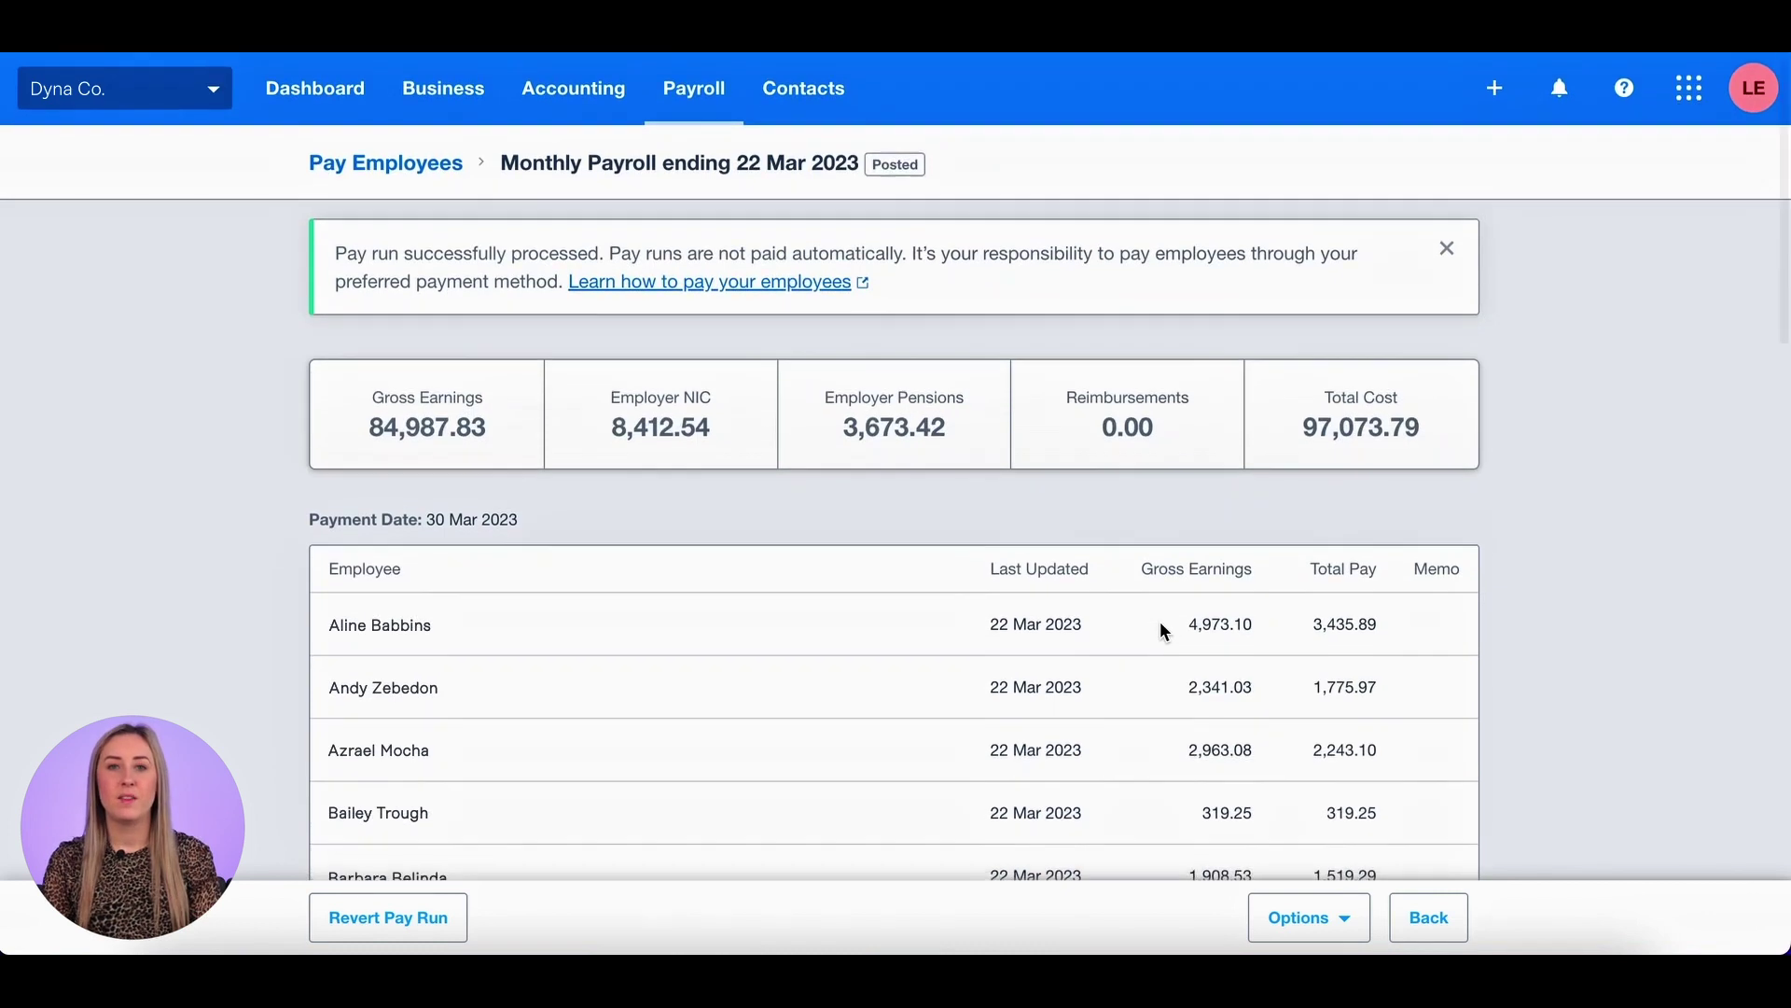
pyautogui.click(1445, 921)
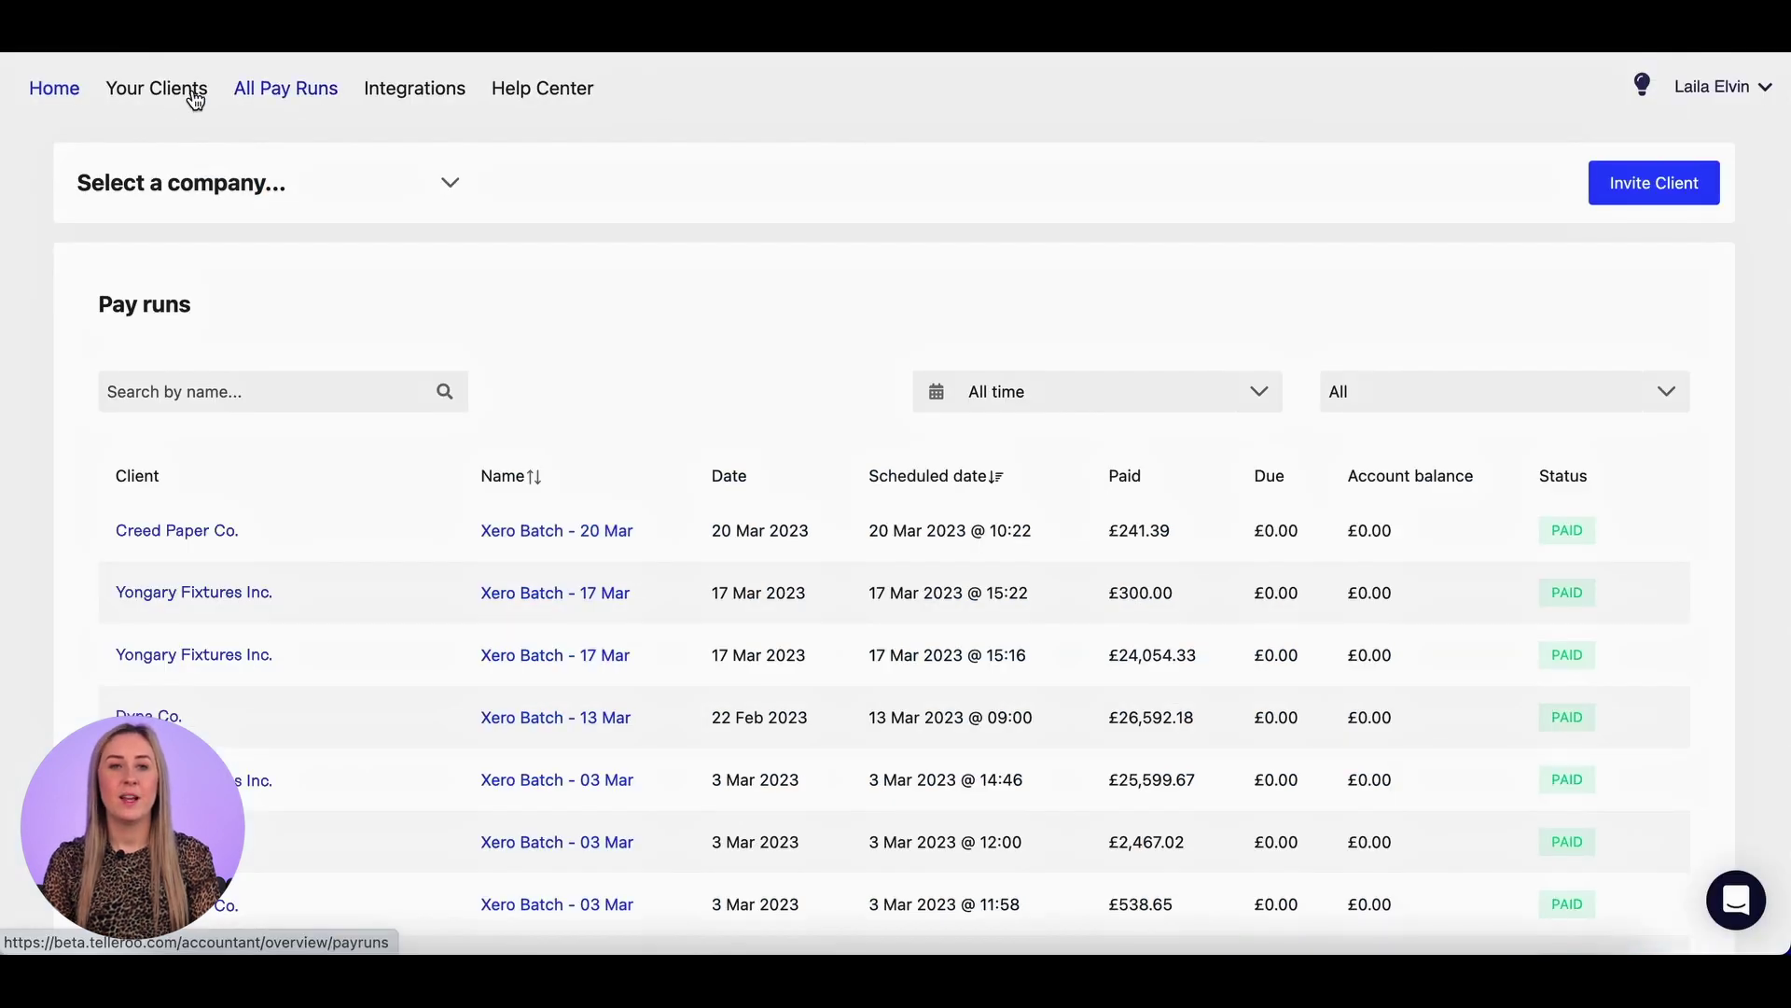
# - Open Dyna Co. from Your Clients and sync its payroll from Xero
pyautogui.click(152, 94)
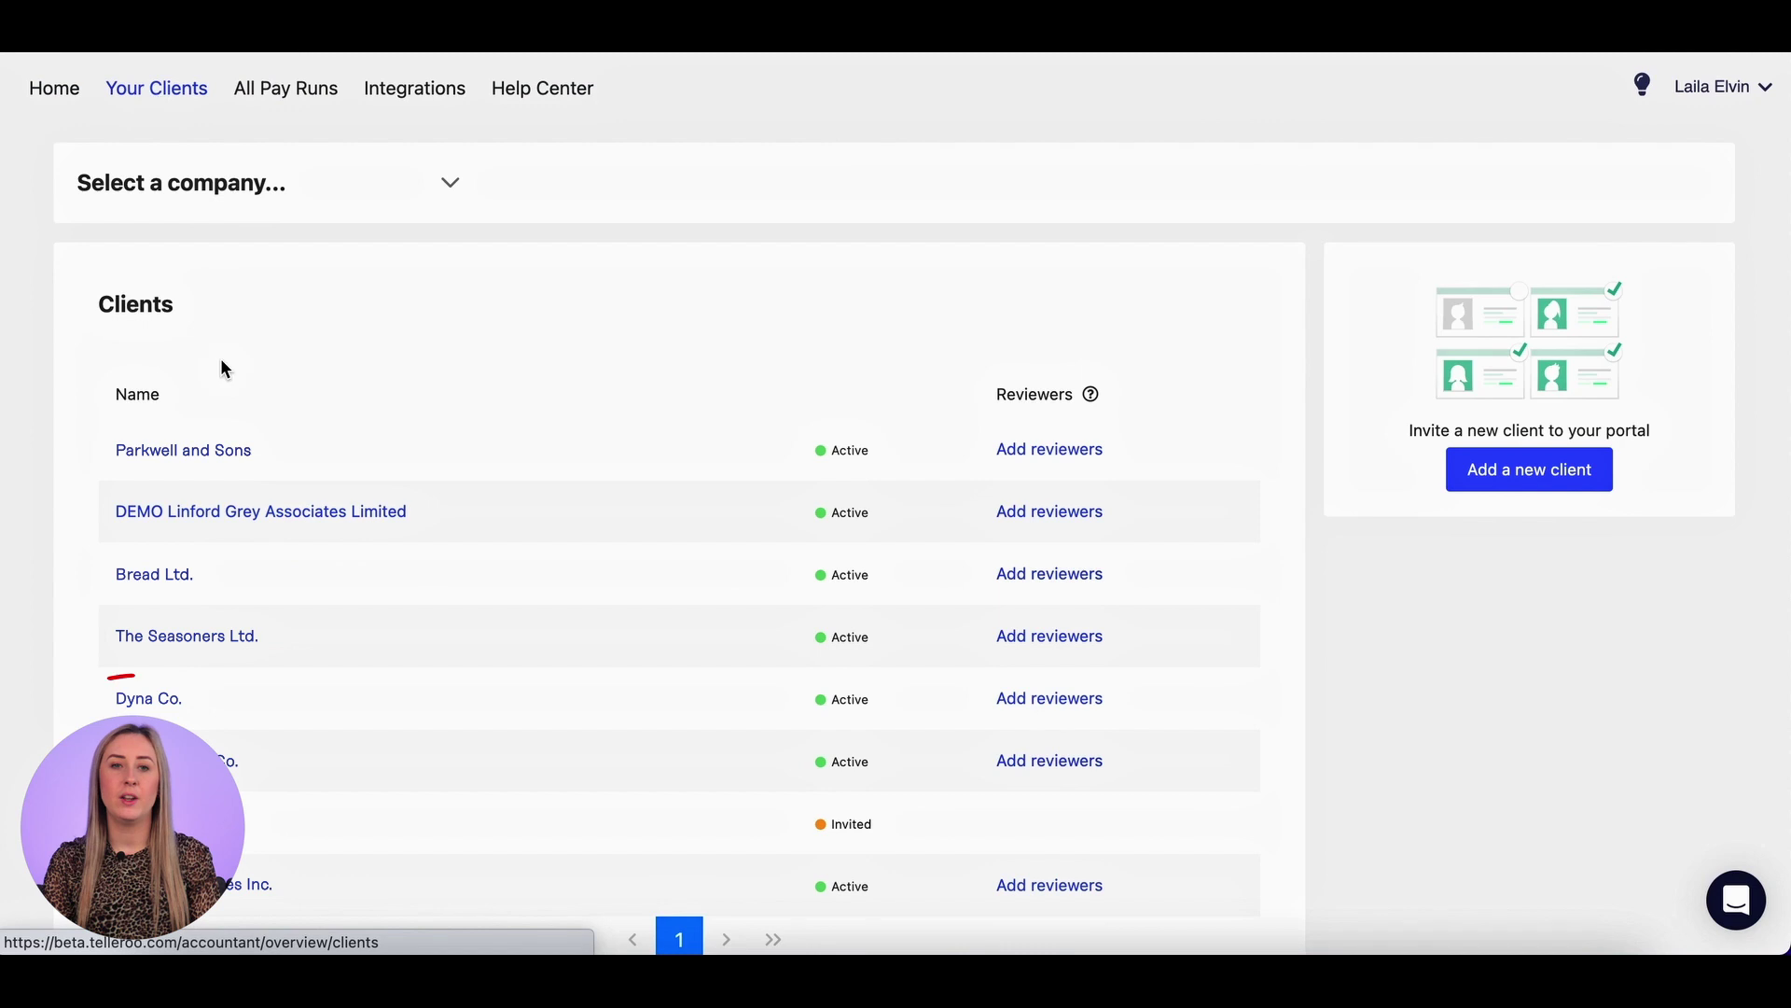
pyautogui.click(209, 702)
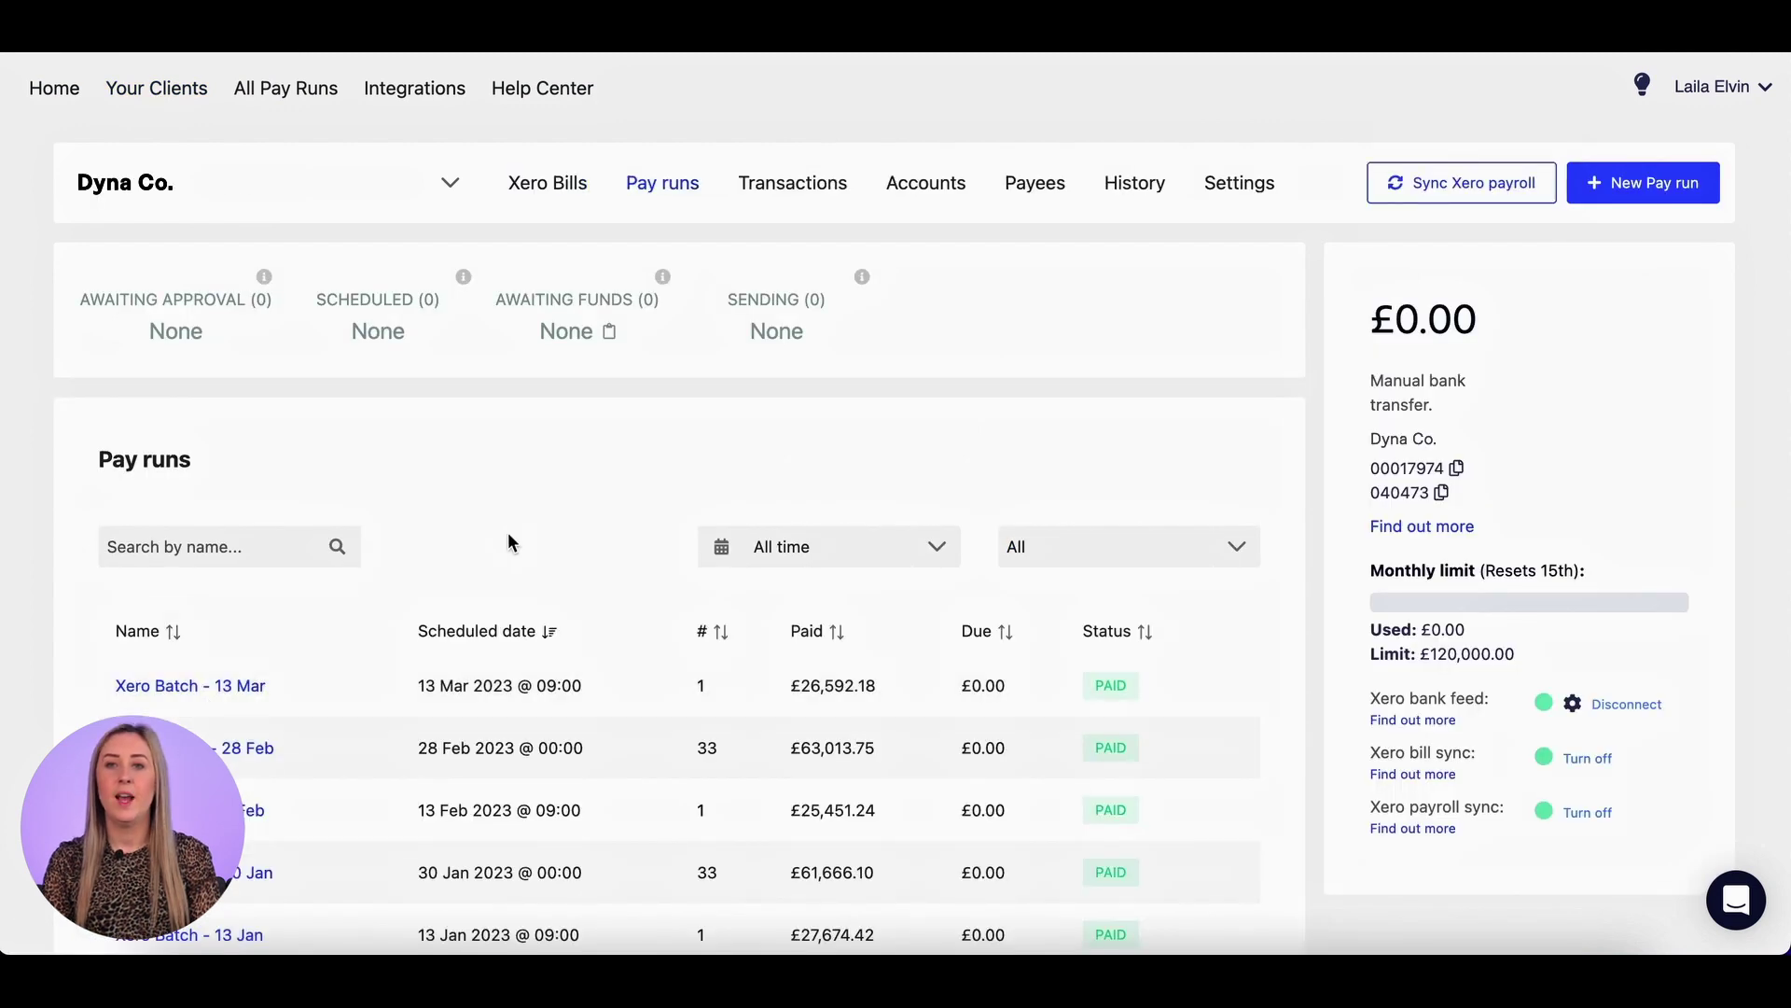
pyautogui.click(1474, 188)
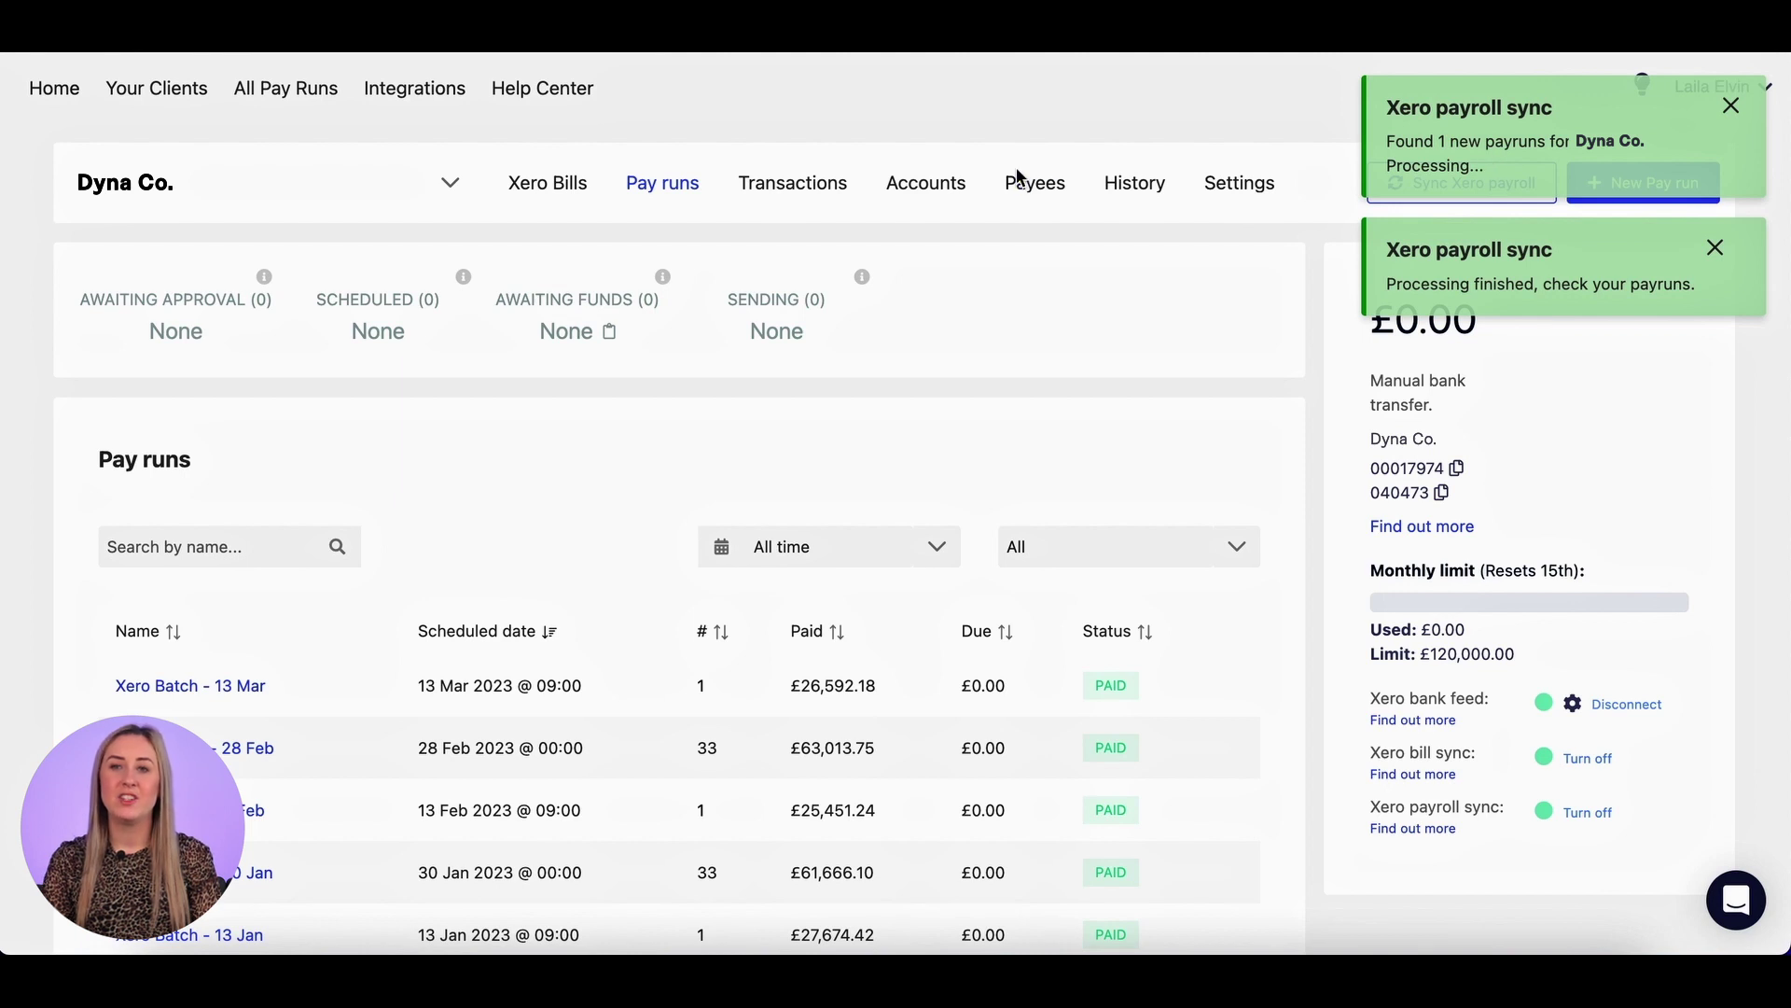
# - Reload Dyna Co.'s pay runs until Xero payroll - 29 Mar shows £63,138.11 awaiting approval
pyautogui.click(662, 182)
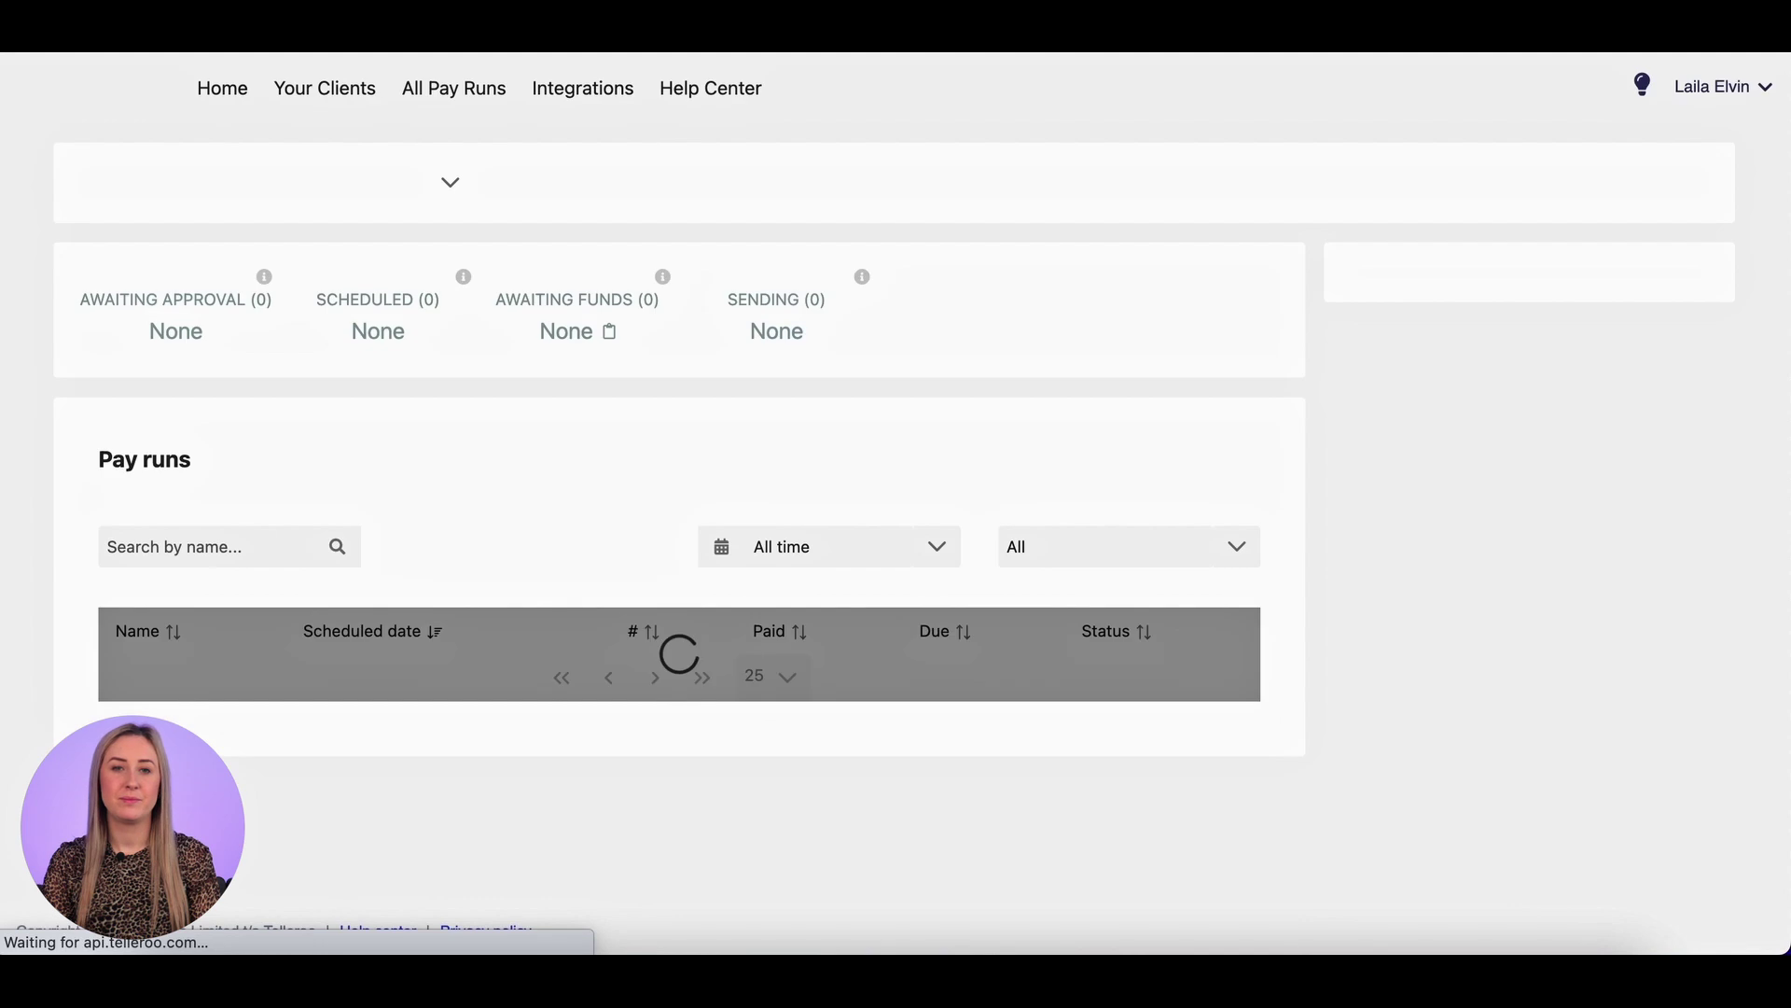
pyautogui.scroll(-2, 600, 401)
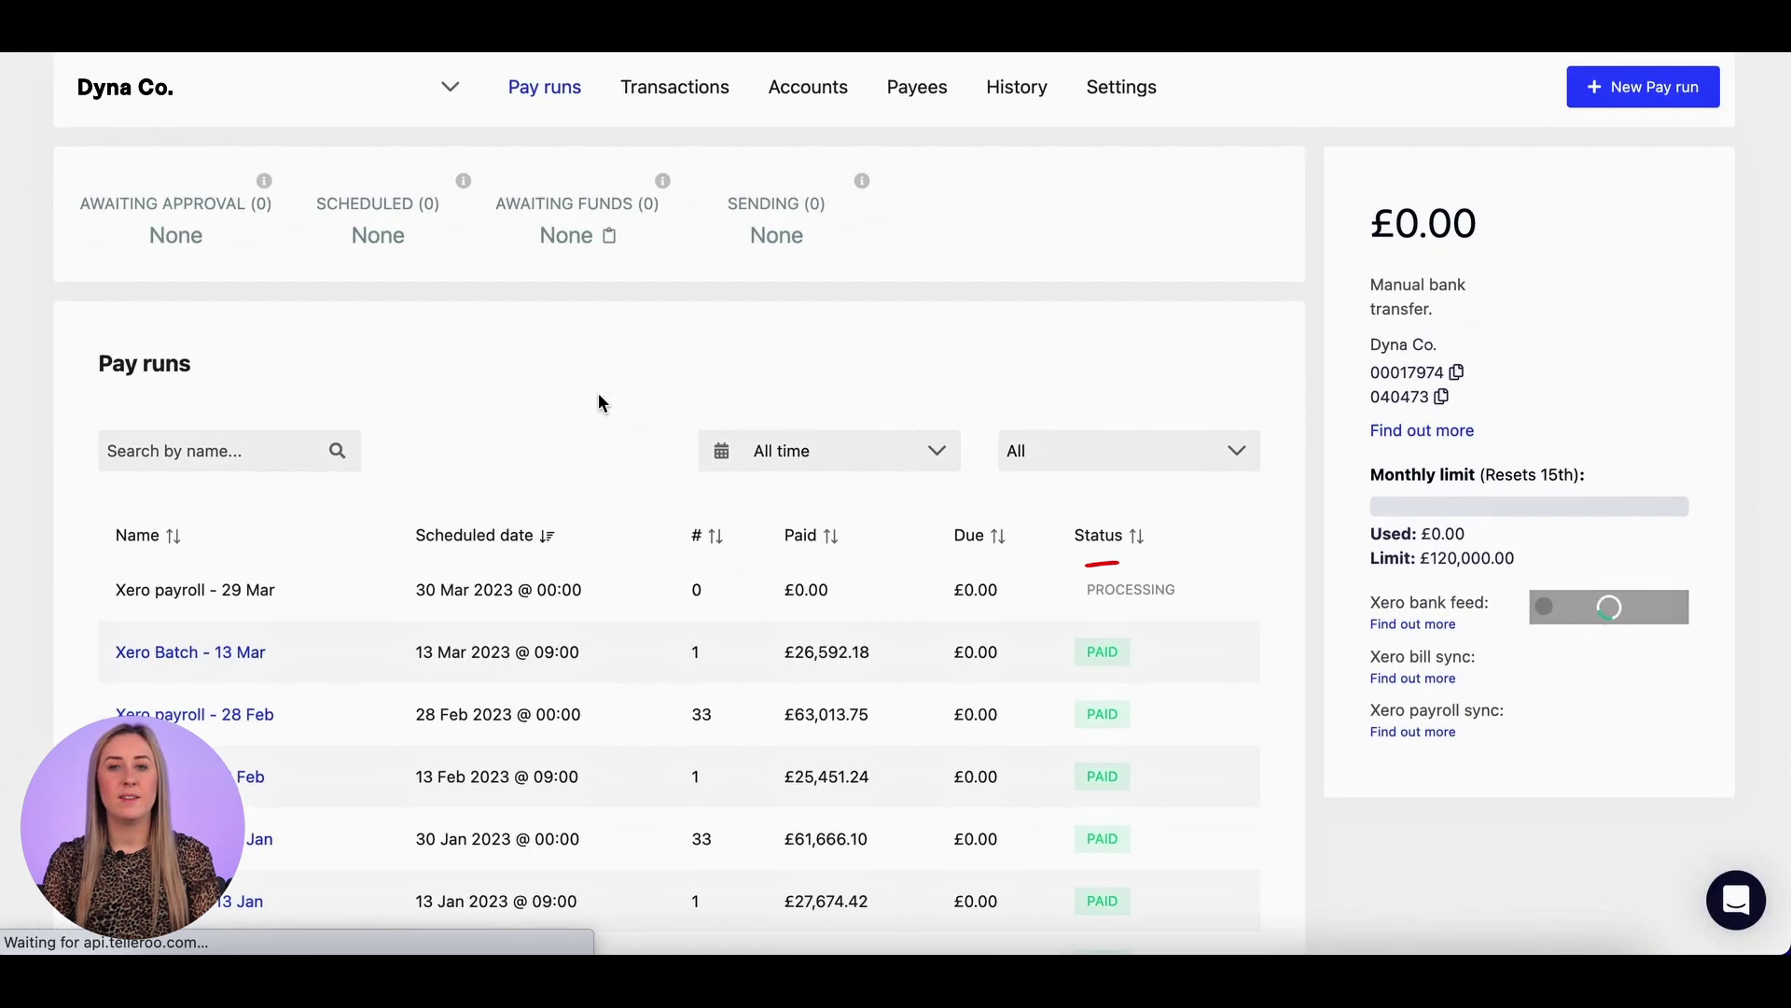
pyautogui.scroll(2, 675, 348)
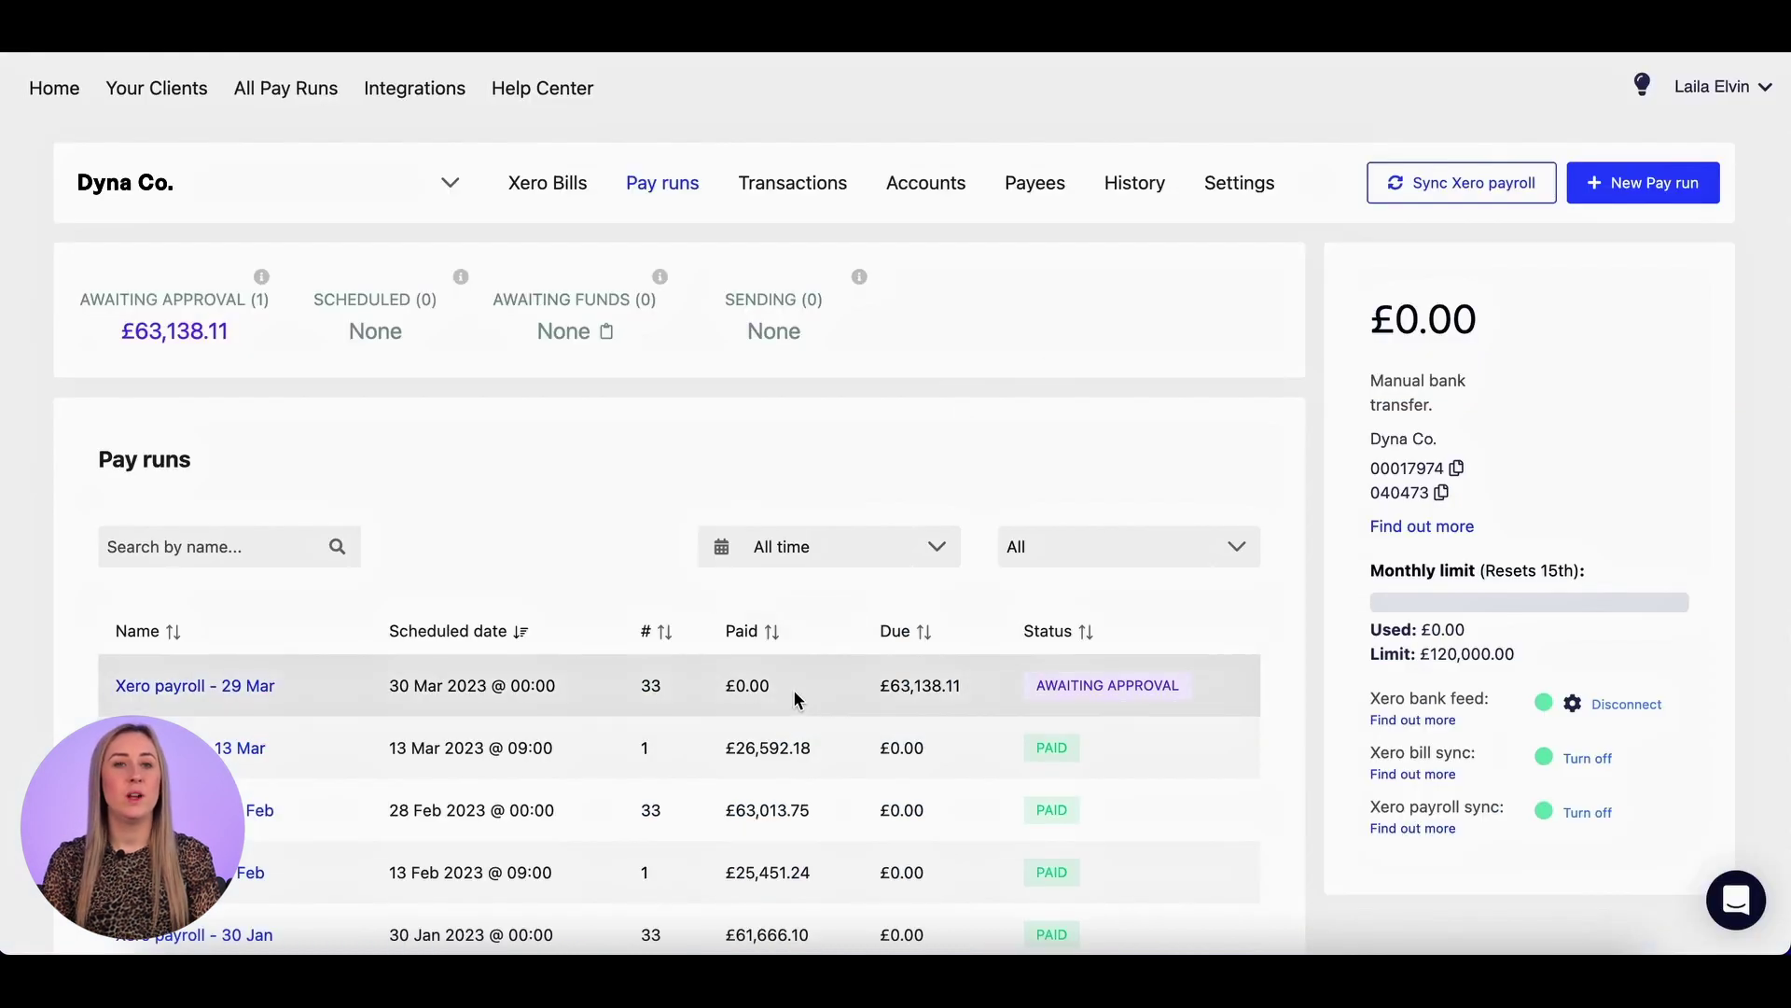
# - Open the Xero payroll - 29 Mar pay run and review its accepted payments and Updated badge
pyautogui.click(794, 690)
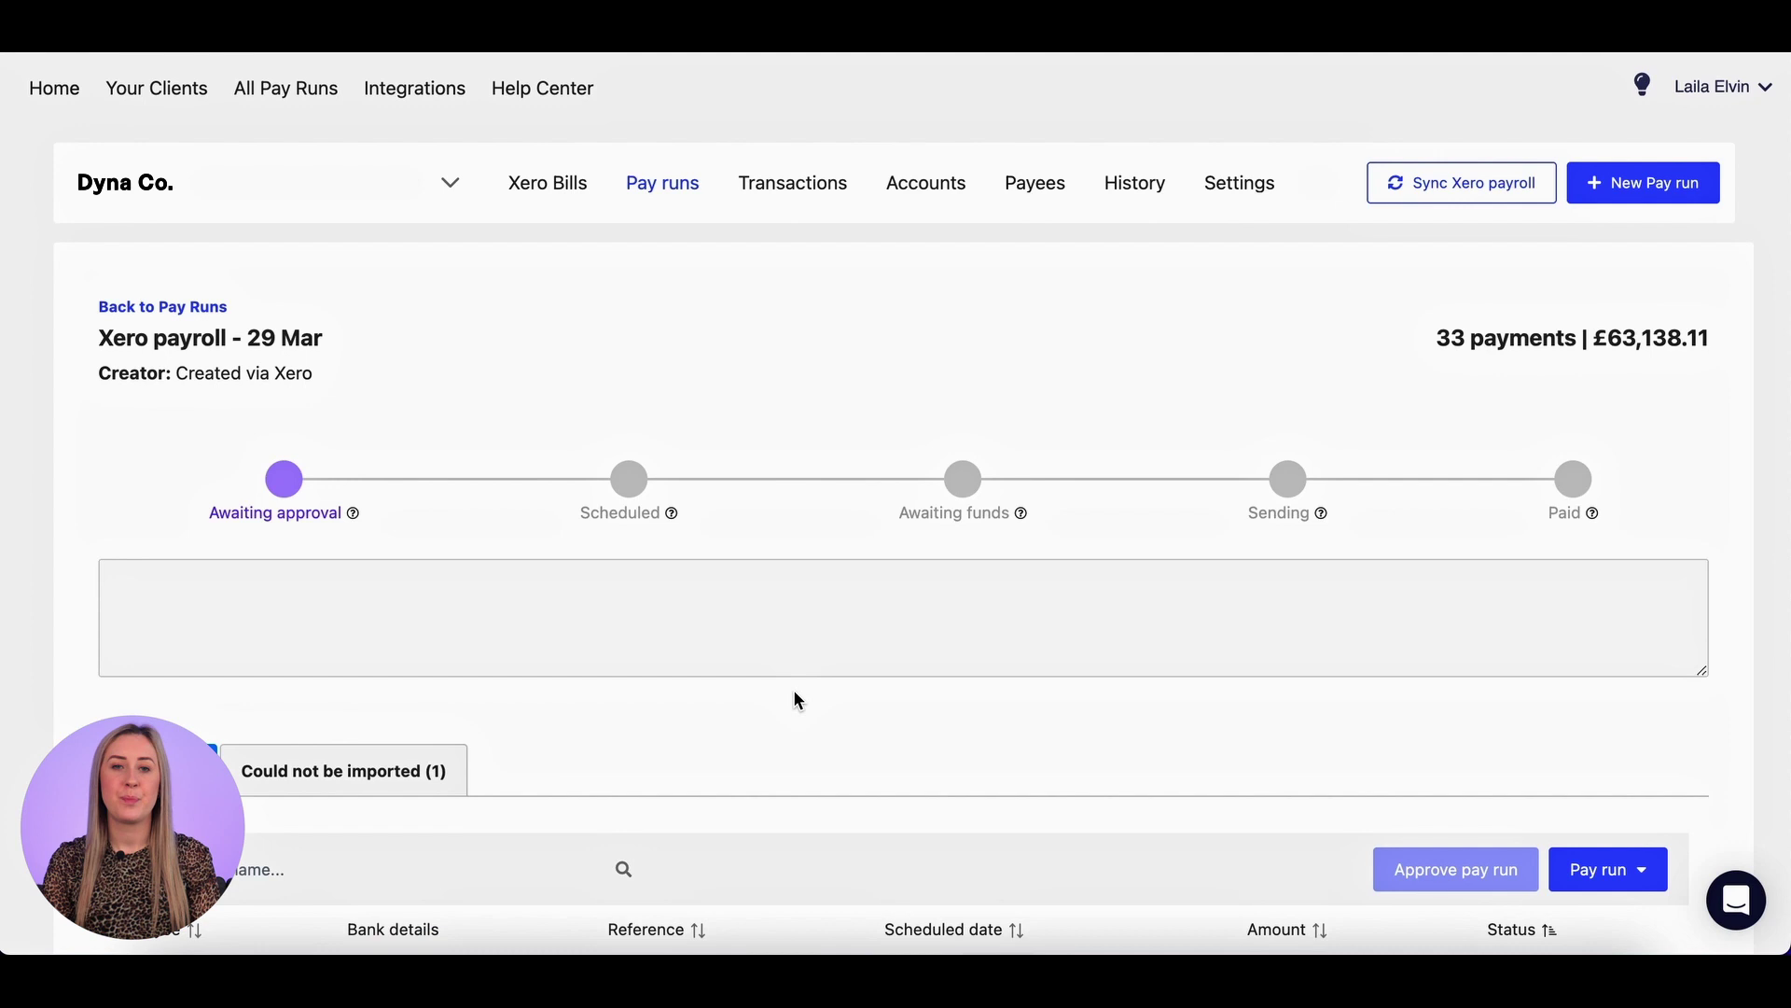
pyautogui.scroll(-9, 795, 698)
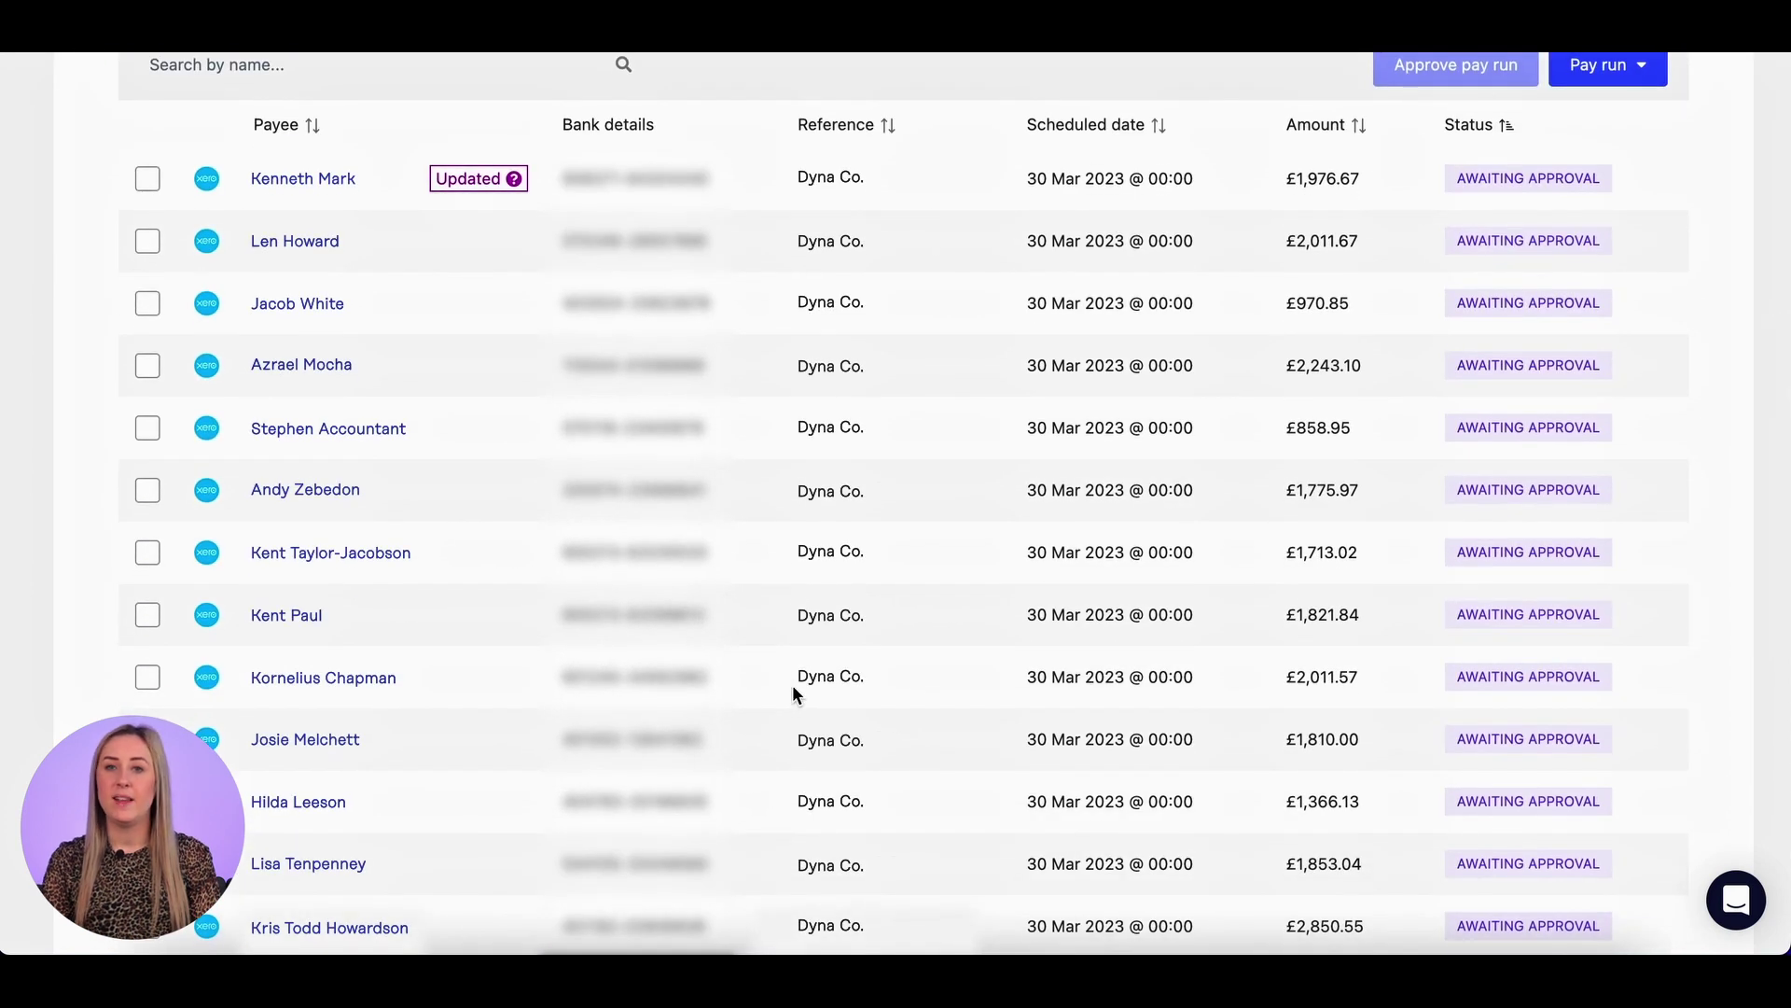
pyautogui.scroll(-2, 794, 693)
pyautogui.scroll(-8, 793, 690)
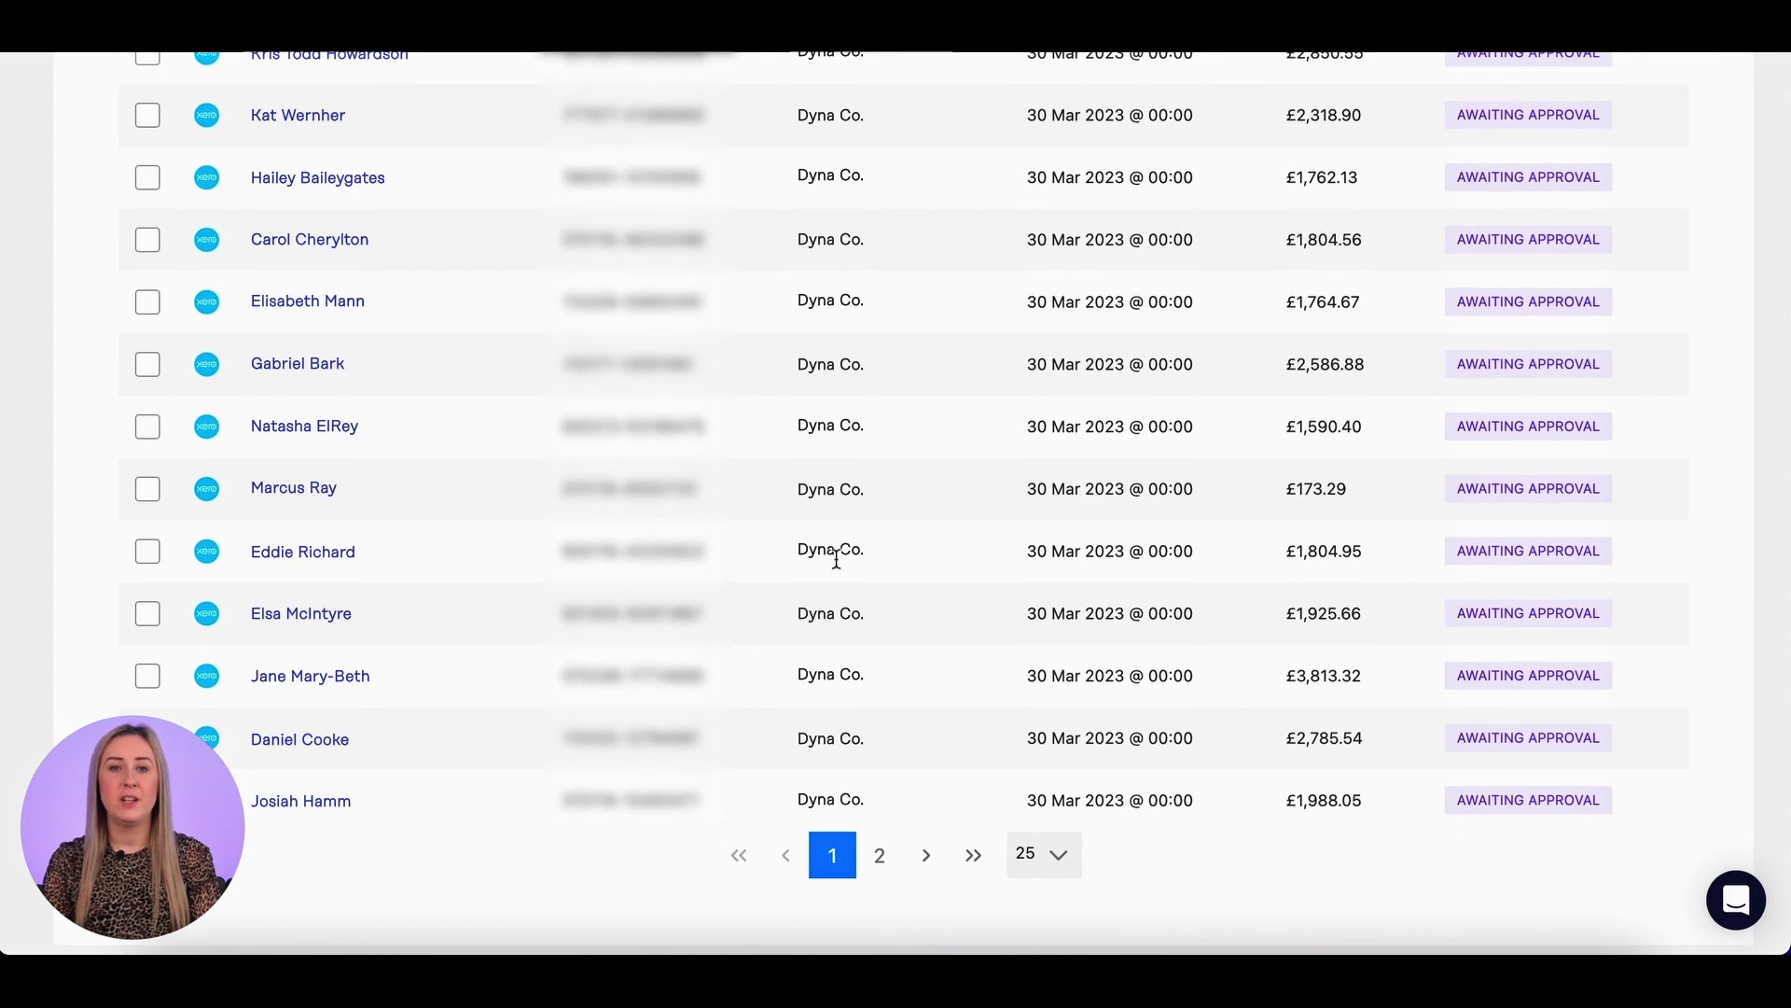
pyautogui.scroll(13, 837, 564)
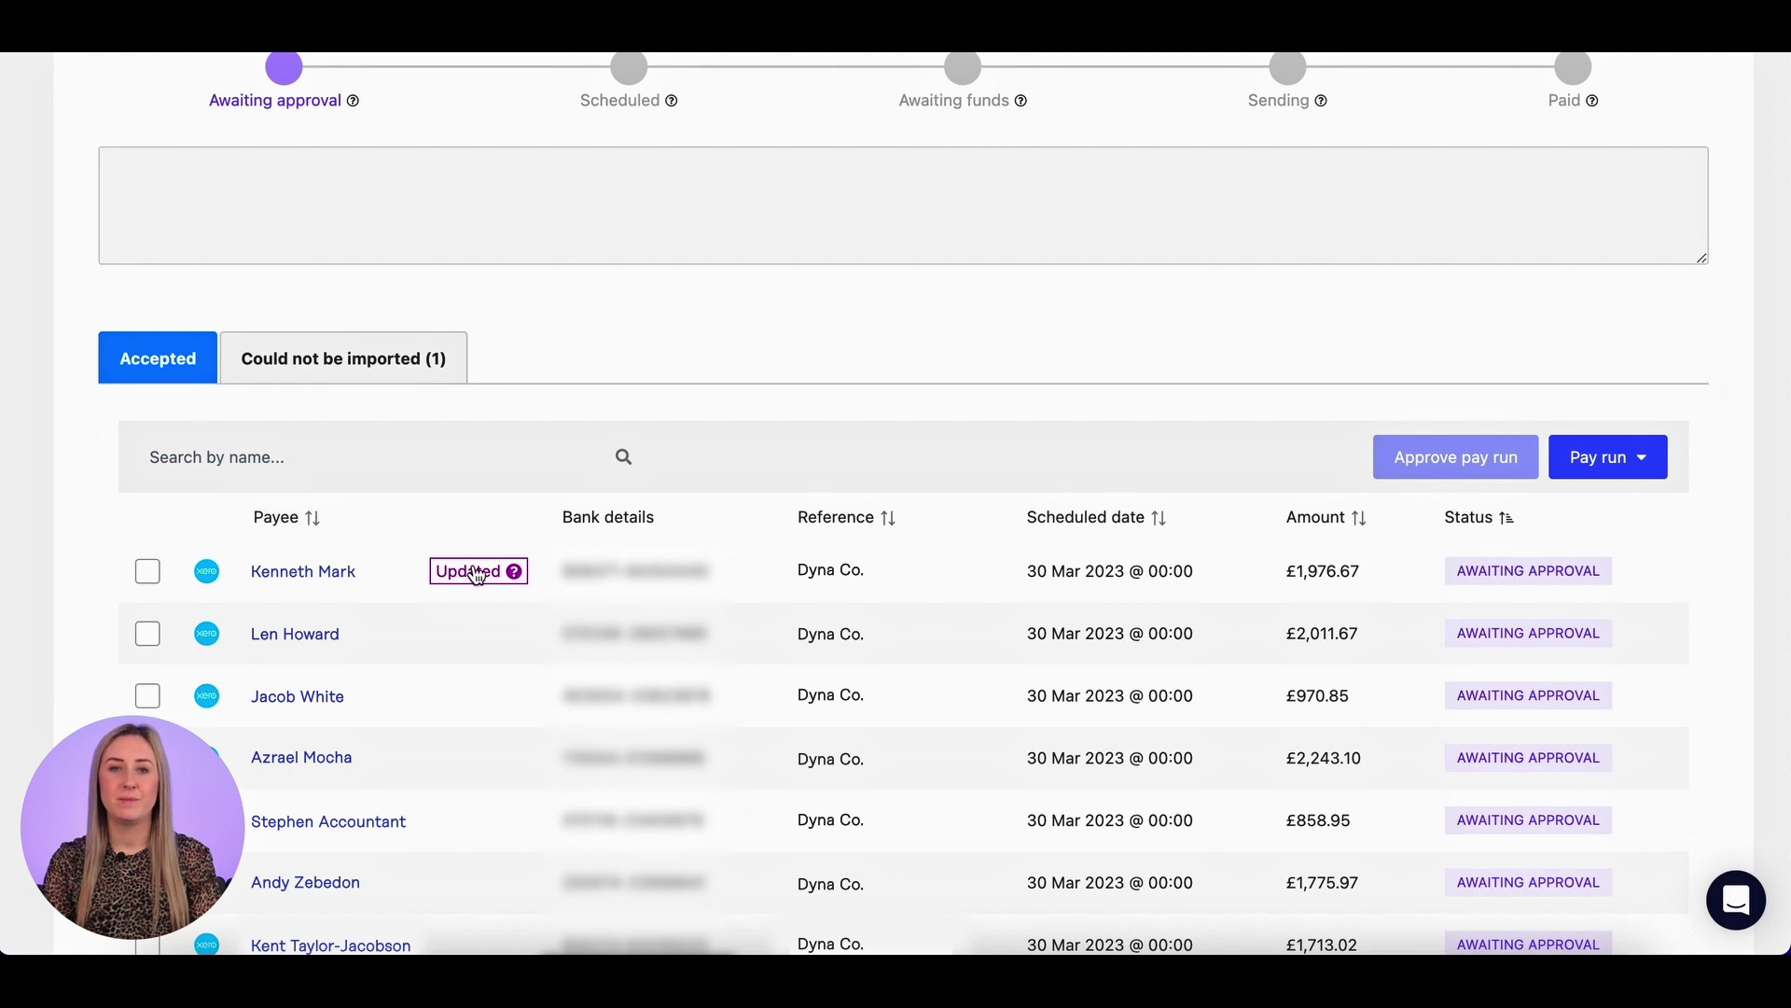
pyautogui.moveTo(481, 577)
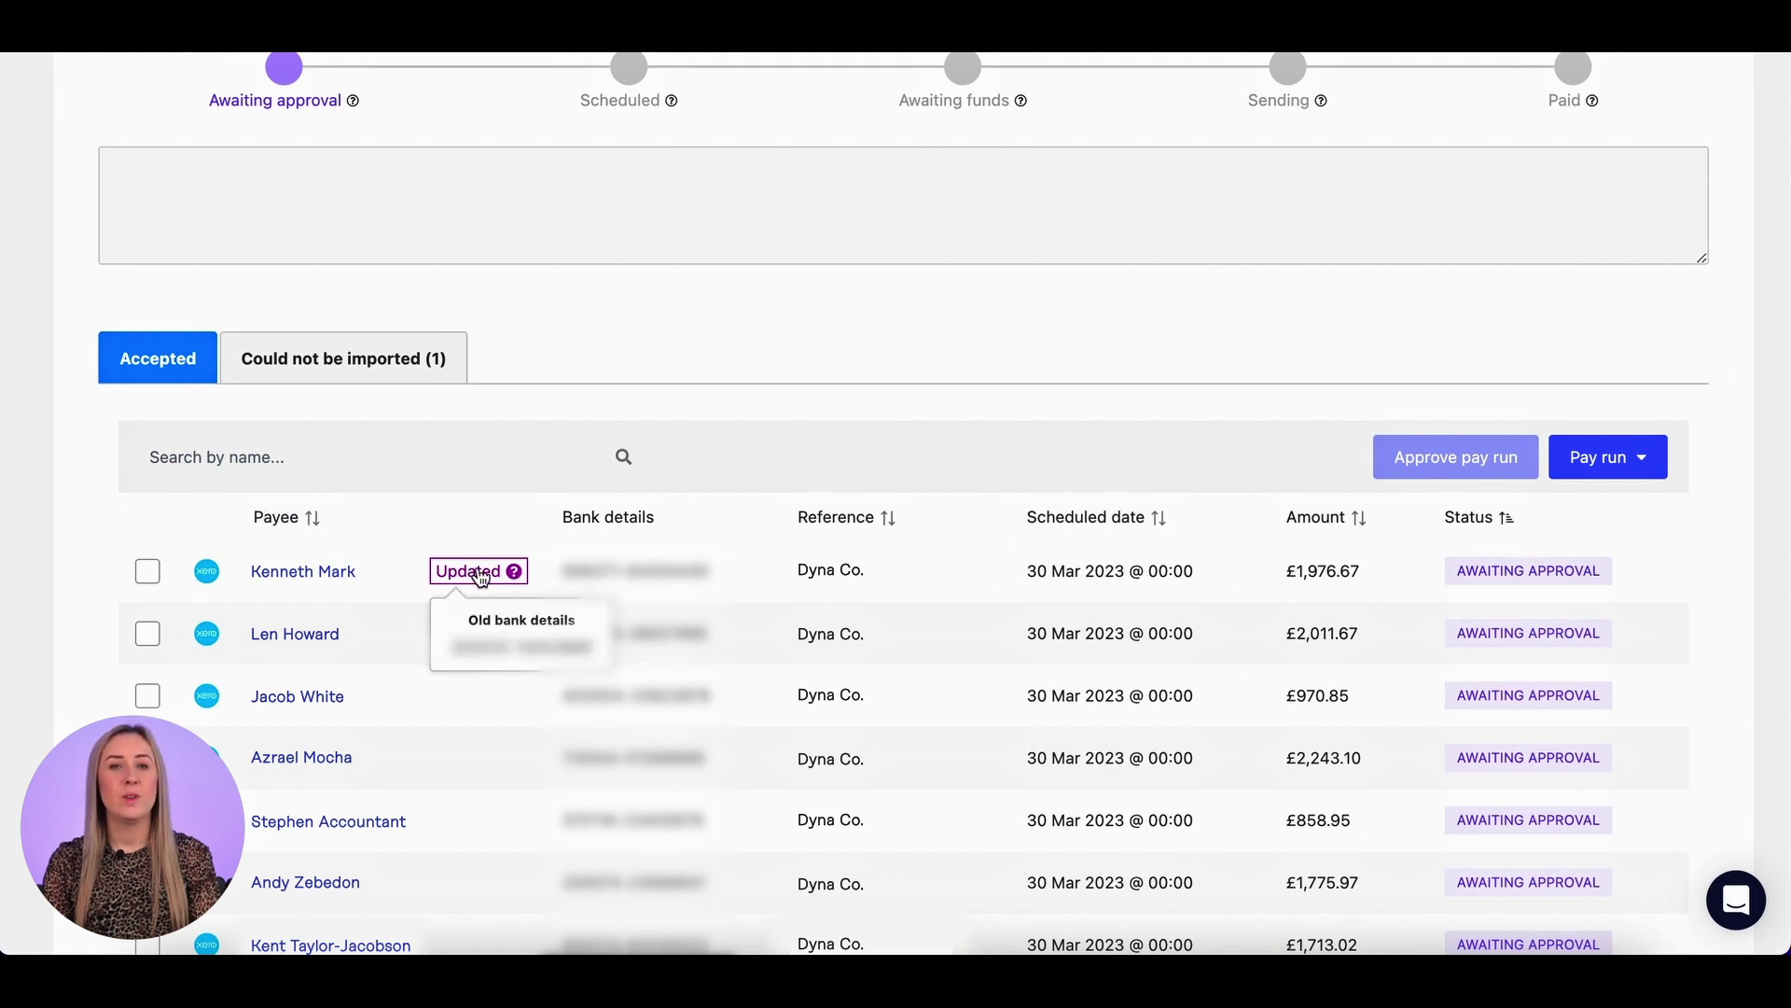
# - Check the one £0.00 payment that could not be imported, then return to accepted payments
pyautogui.click(411, 360)
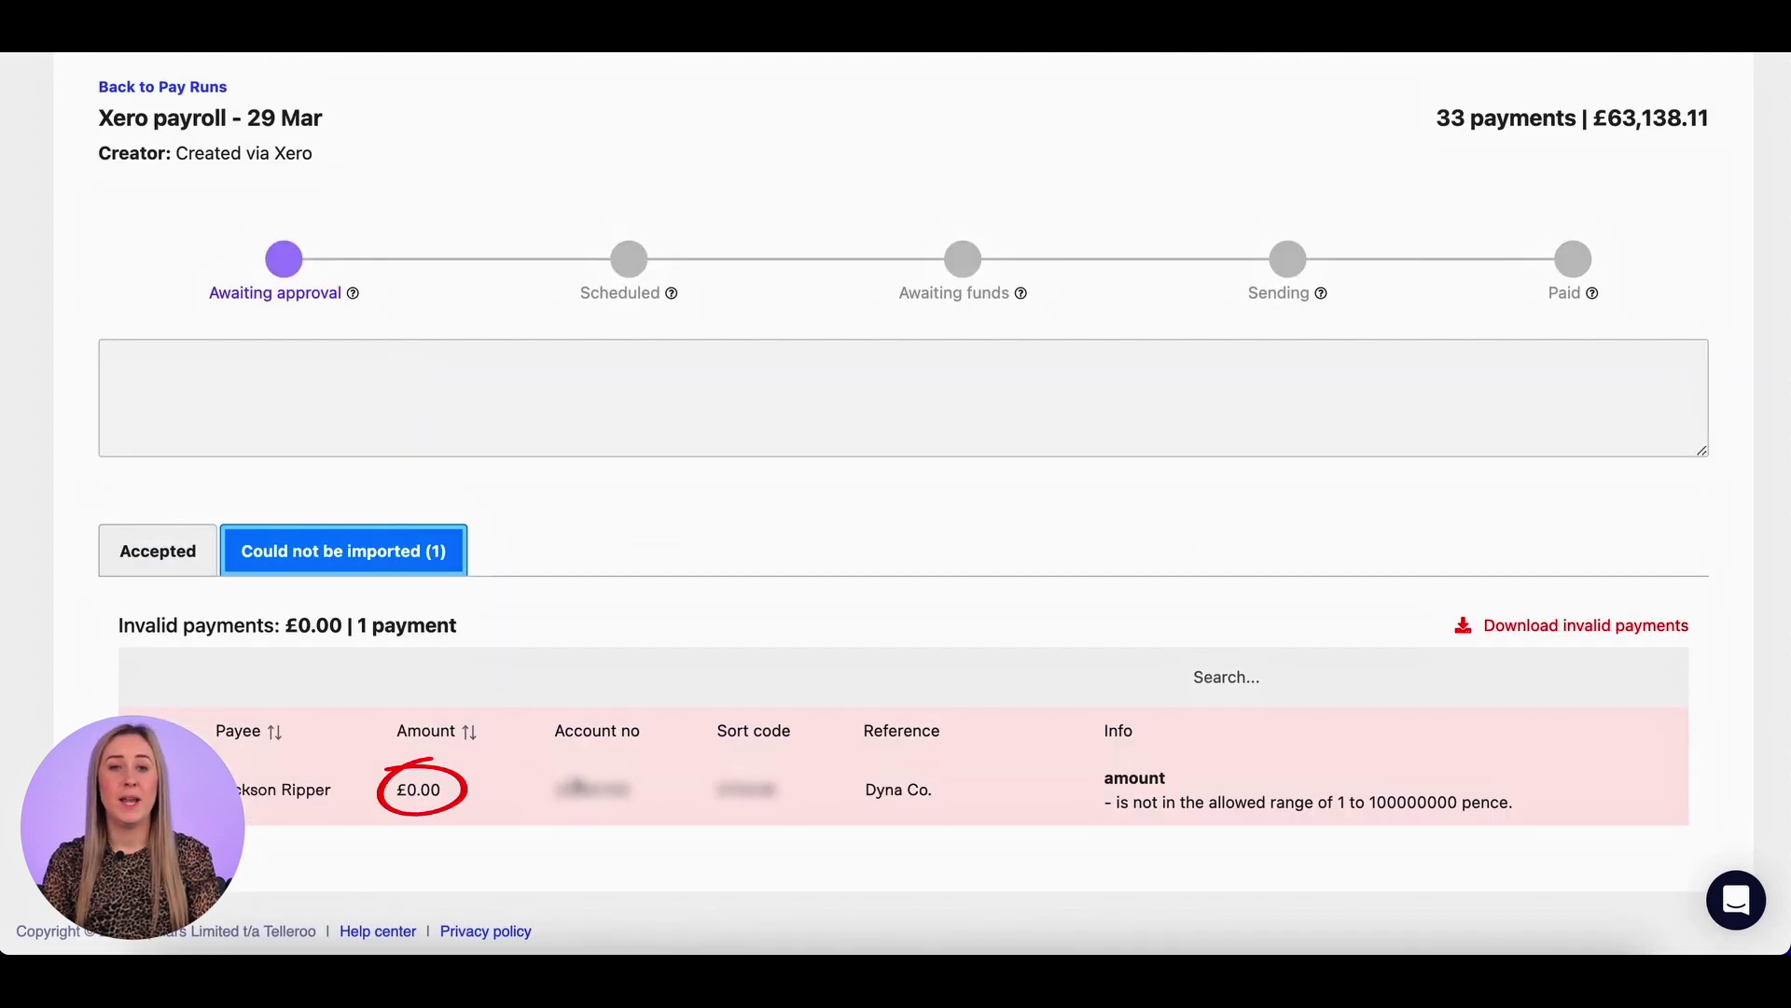
pyautogui.click(199, 566)
pyautogui.scroll(-2, 1020, 670)
pyautogui.scroll(-2, 1020, 670)
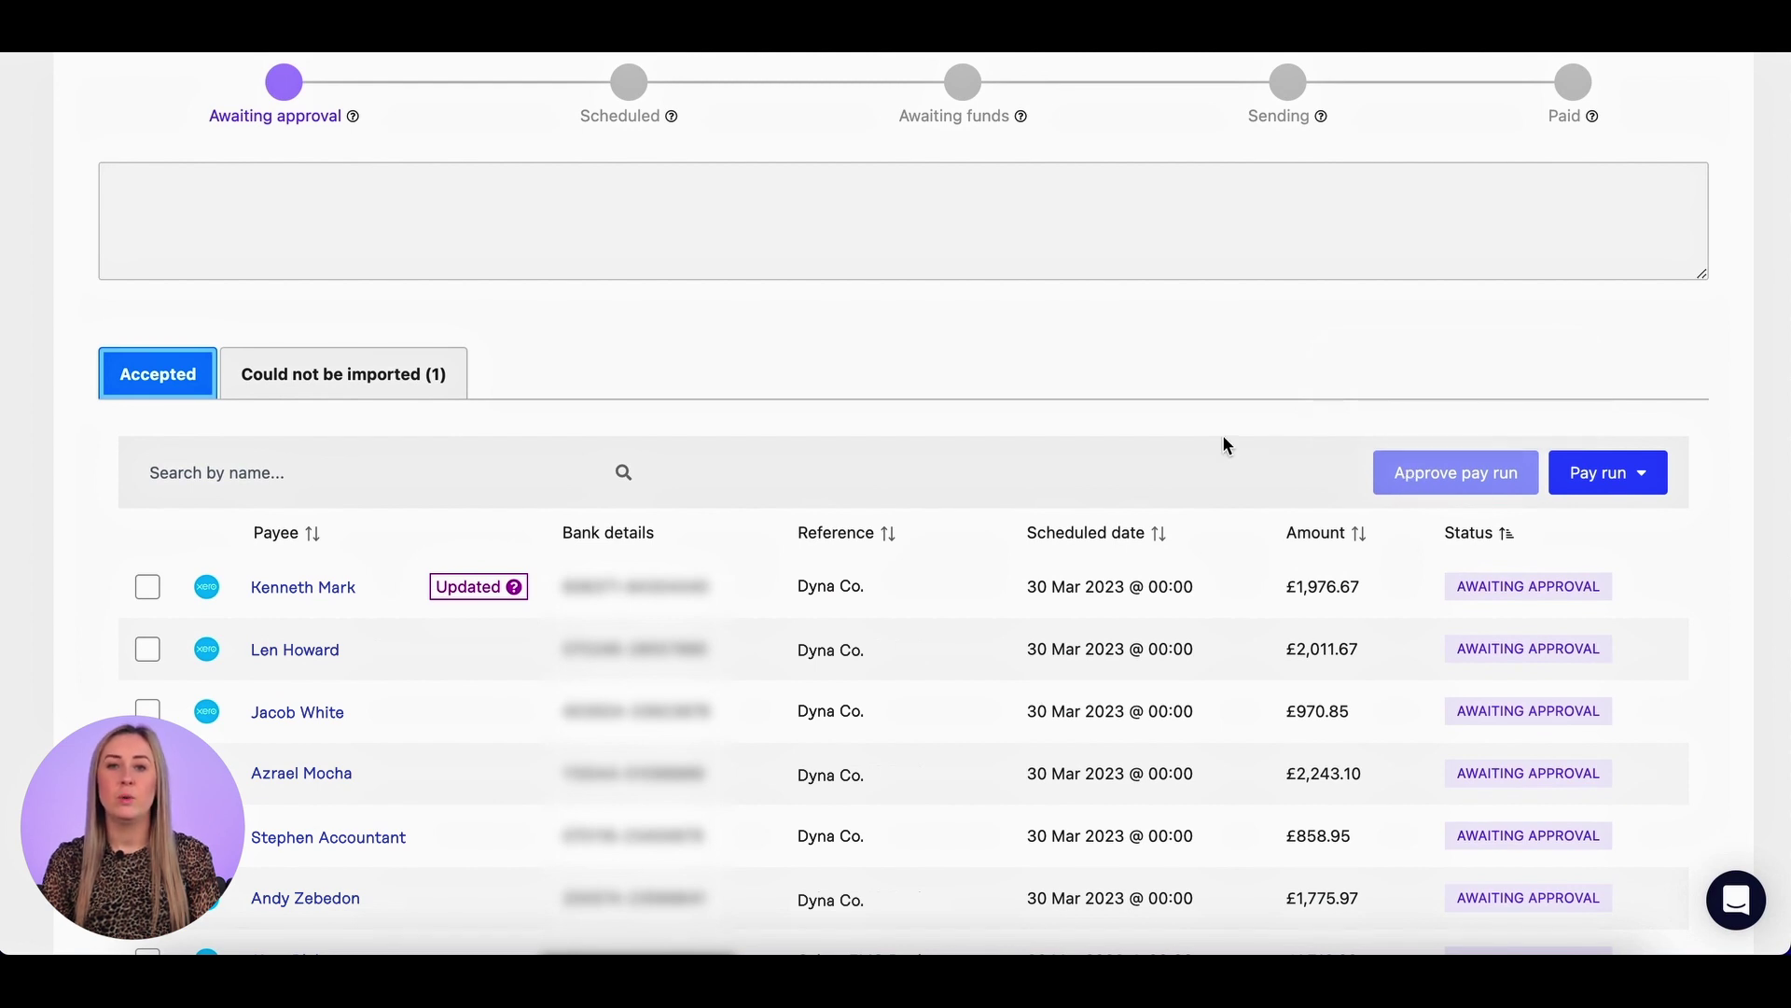
pyautogui.scroll(6, 1201, 392)
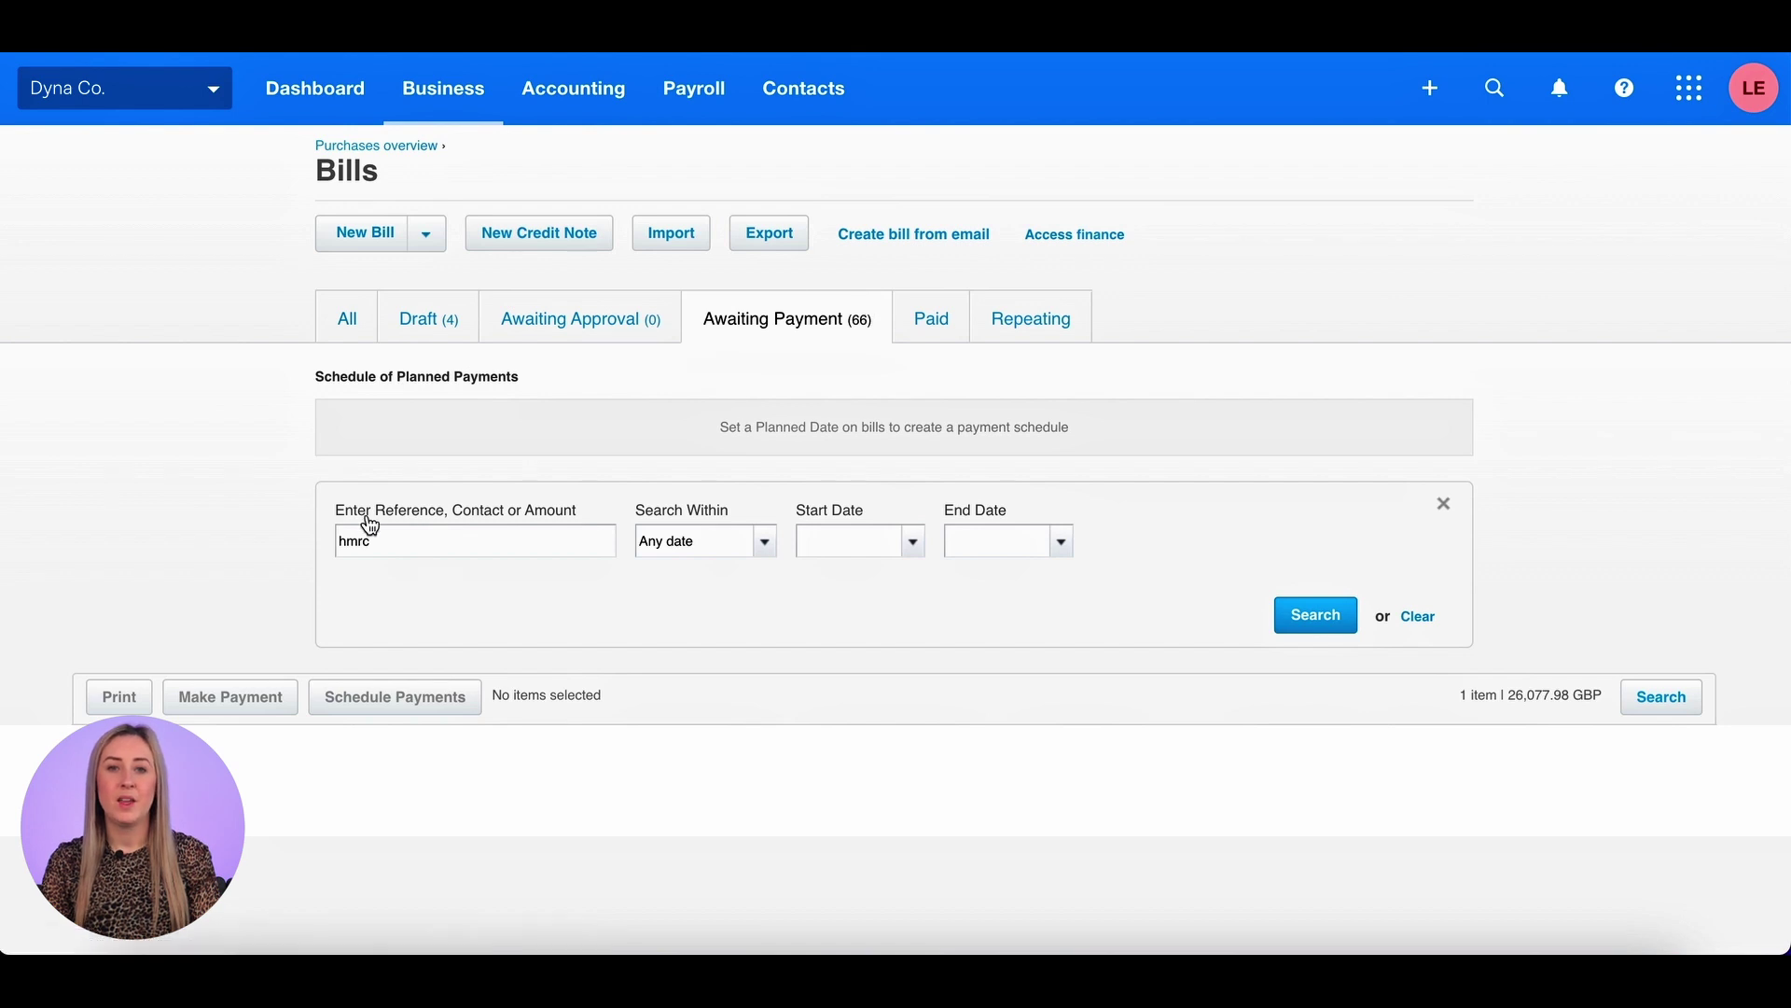
# - Select the HMRC Cumbernauld PAYE bill in Awaiting Payment and start Make Payment
pyautogui.click(1312, 623)
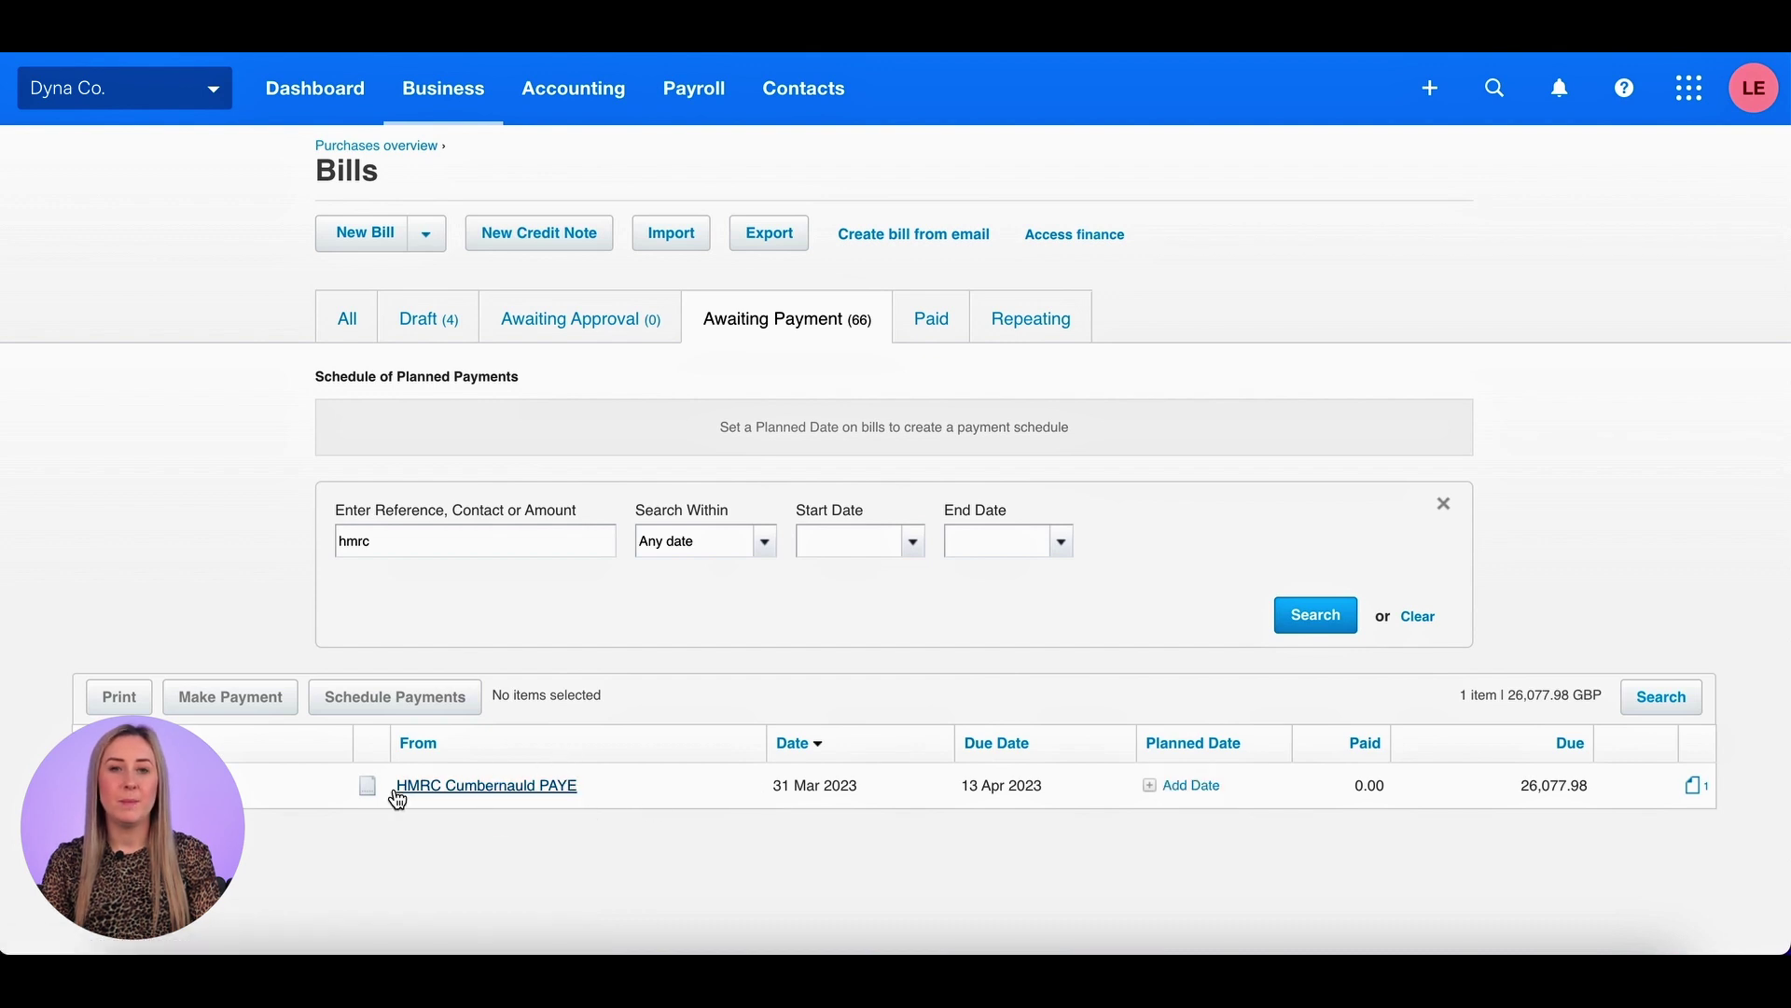
pyautogui.click(87, 786)
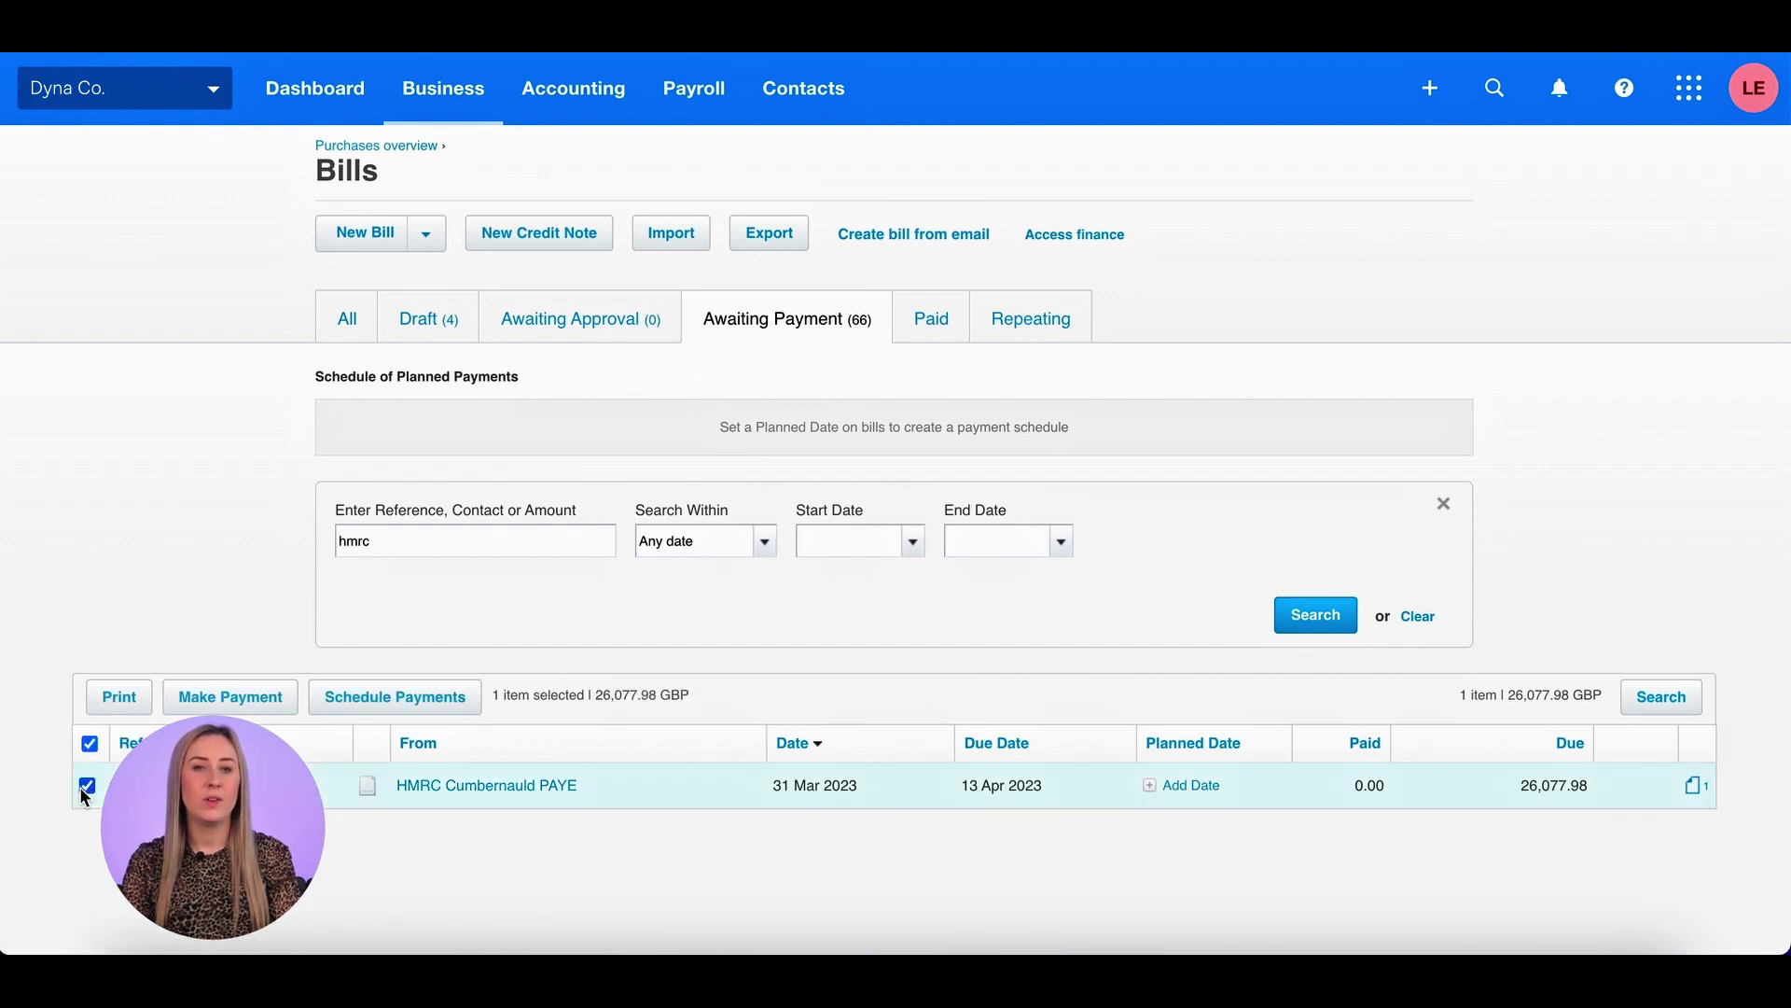
pyautogui.click(280, 702)
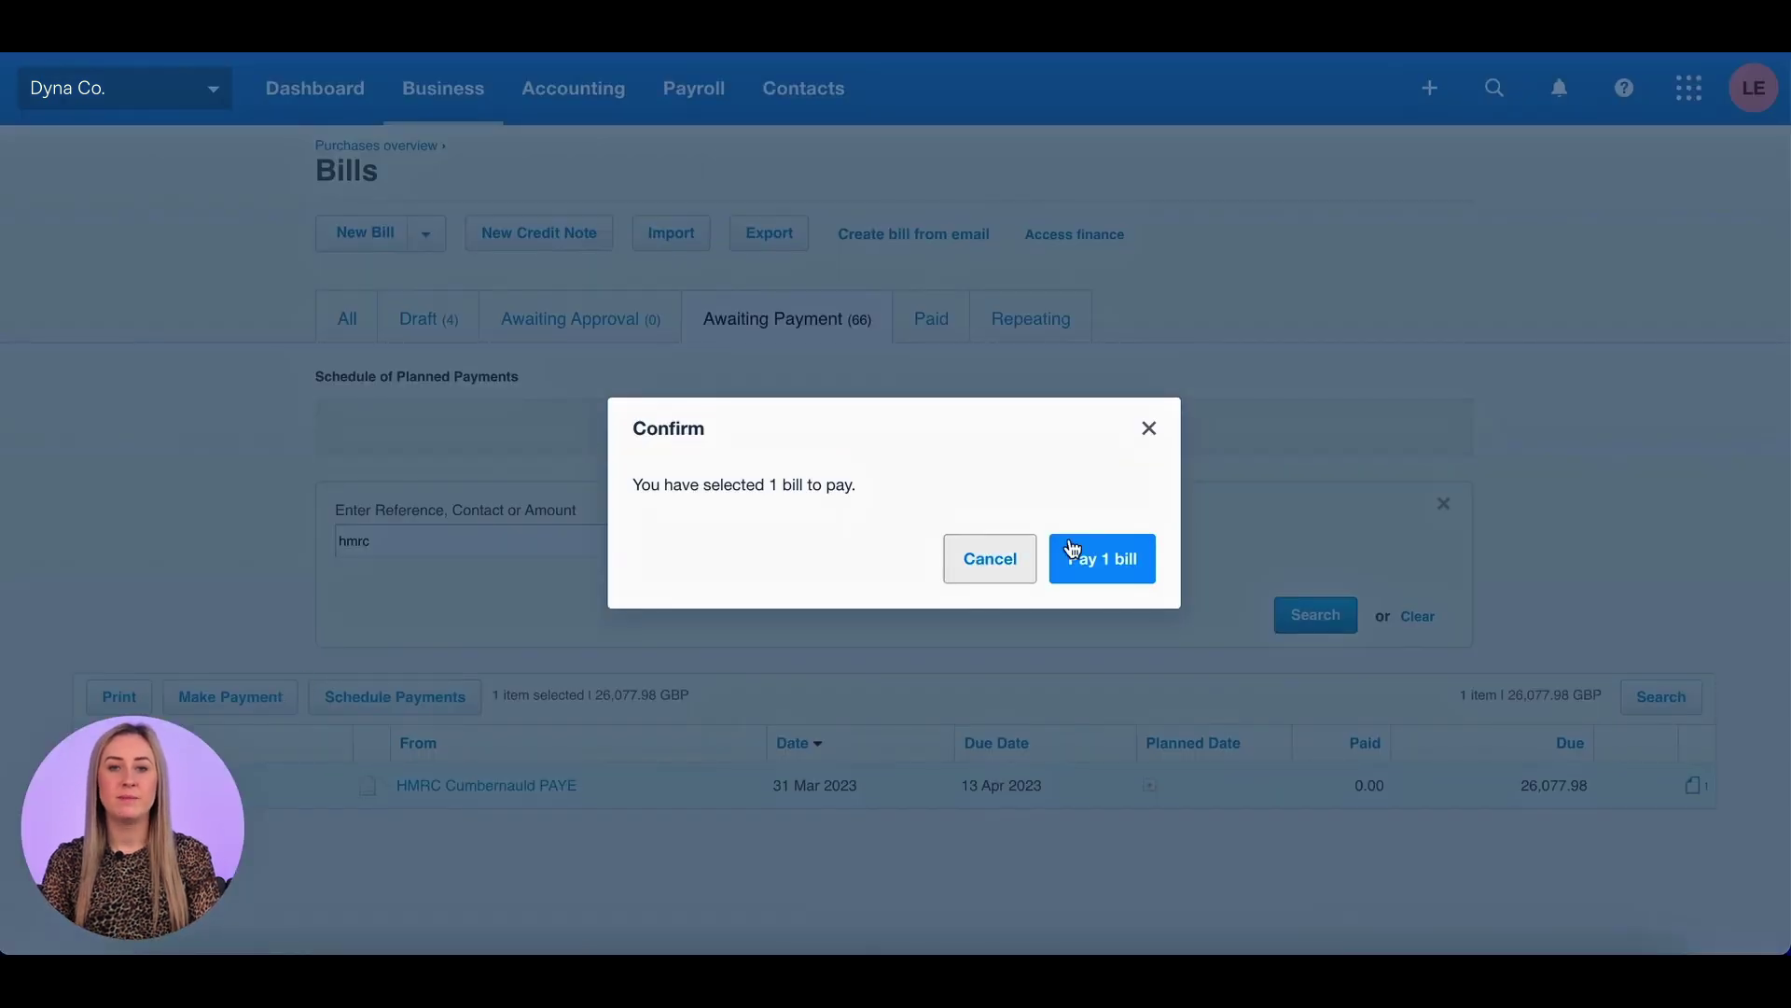
# - Pay the one bill from the Telleroo - Dyna Co. account using the Mark as paid method
pyautogui.click(1100, 552)
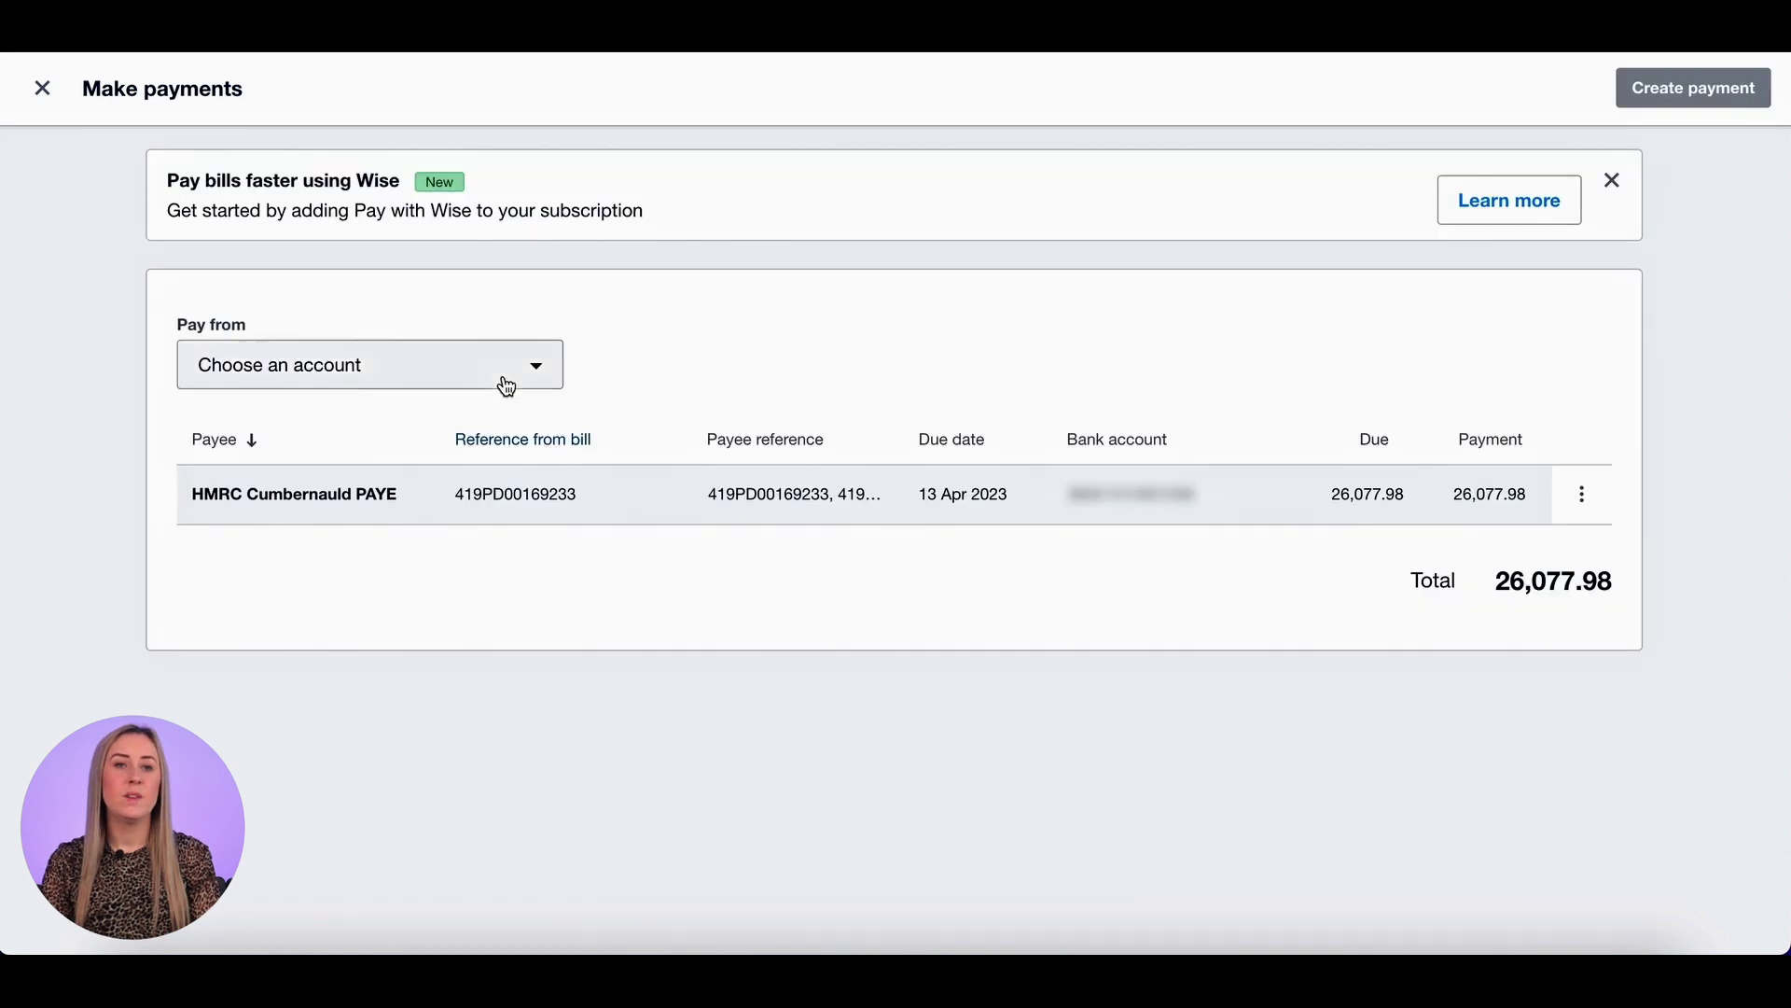
pyautogui.click(505, 377)
pyautogui.scroll(-3, 388, 648)
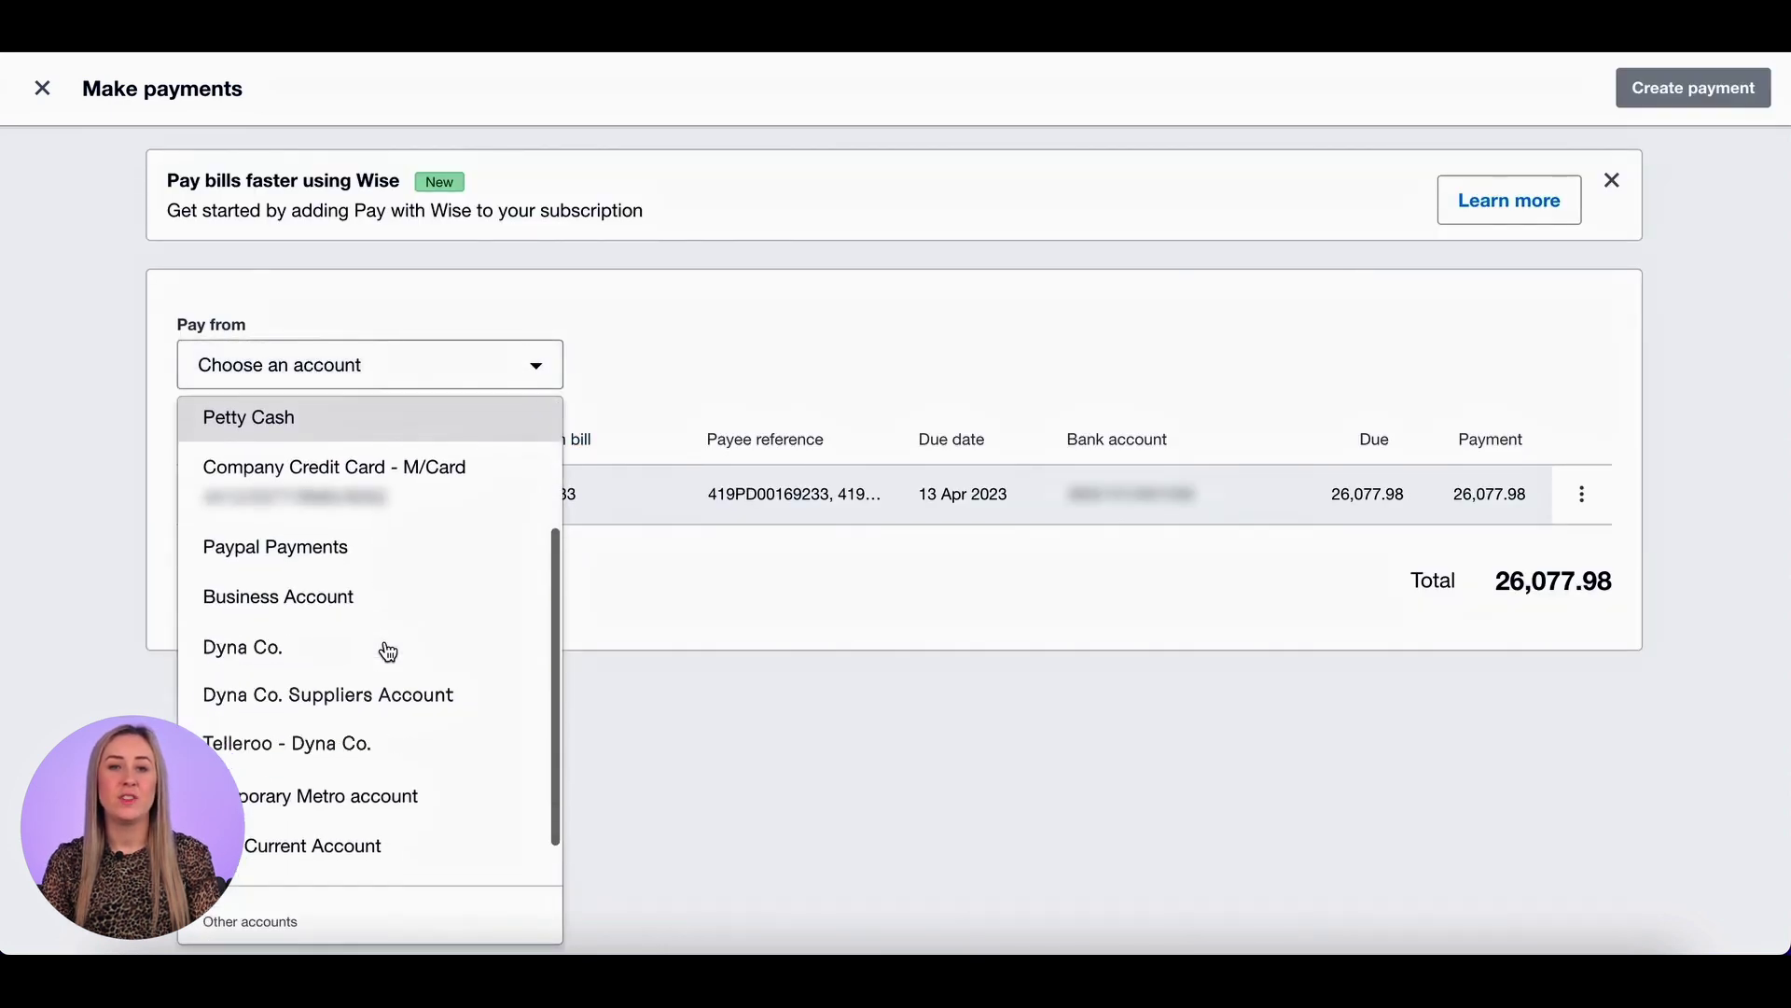
pyautogui.click(367, 698)
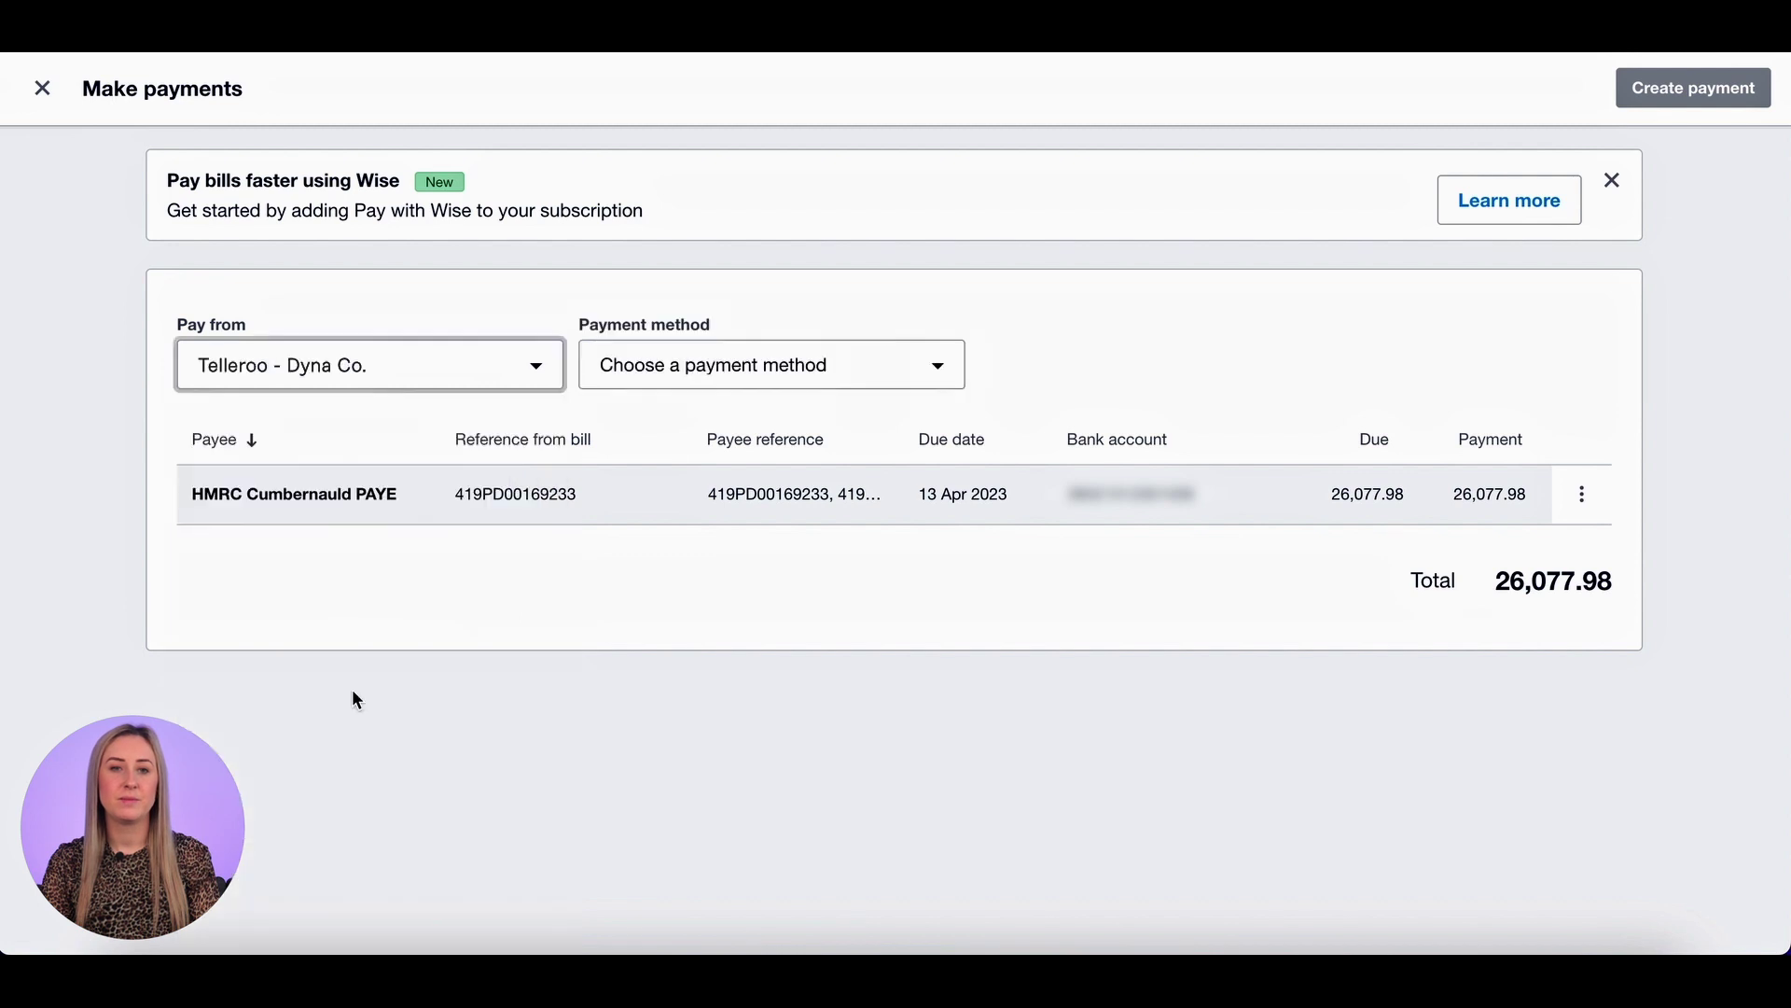
pyautogui.click(768, 370)
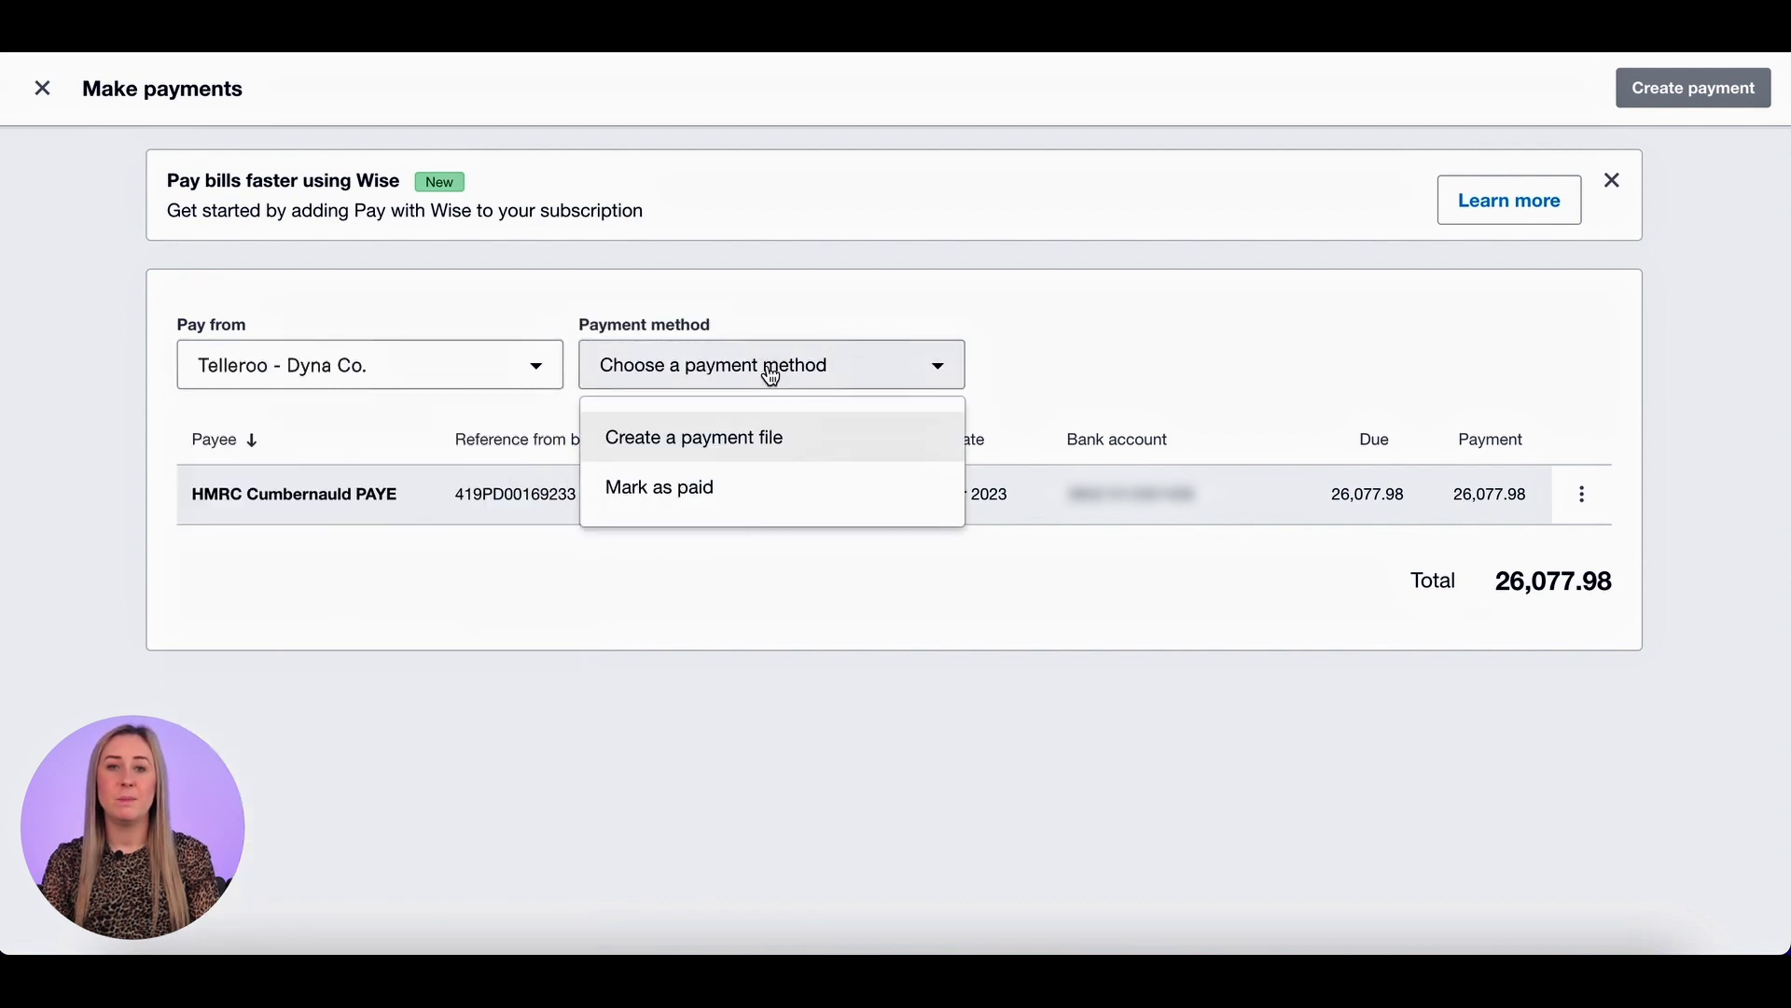
pyautogui.click(705, 490)
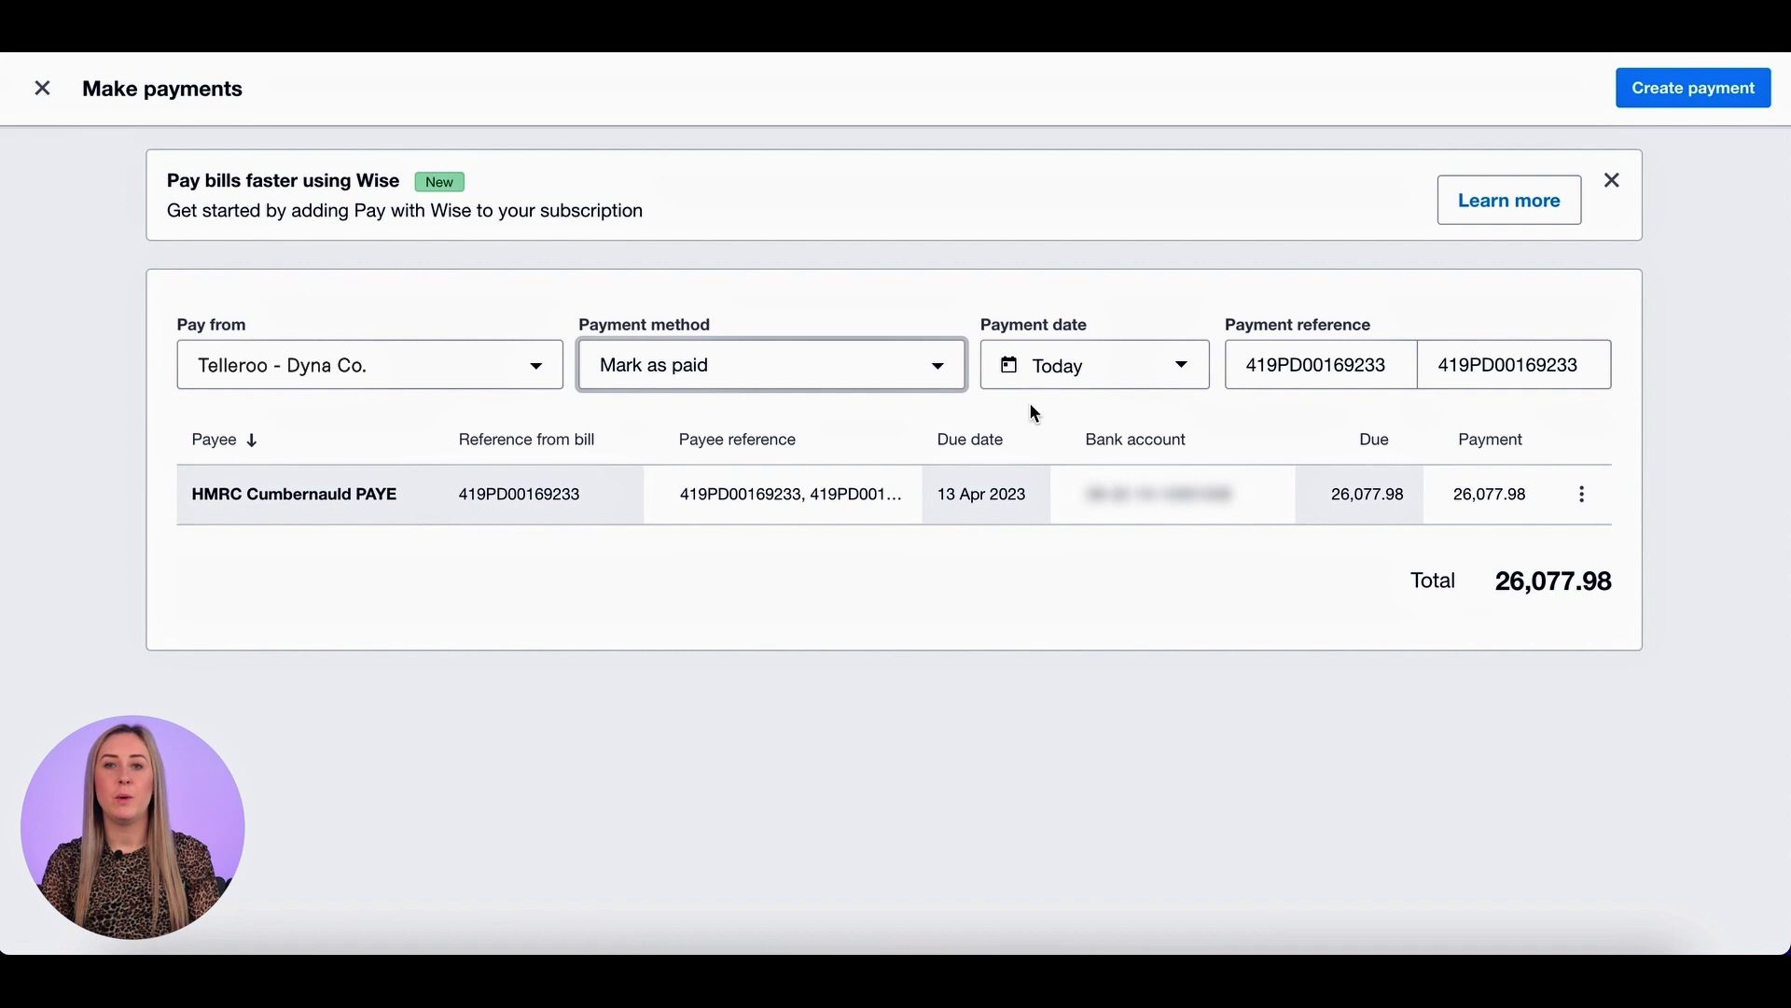
# - Date the payment 13 Apr 2023, create it, and view the resulting batch
pyautogui.click(1087, 382)
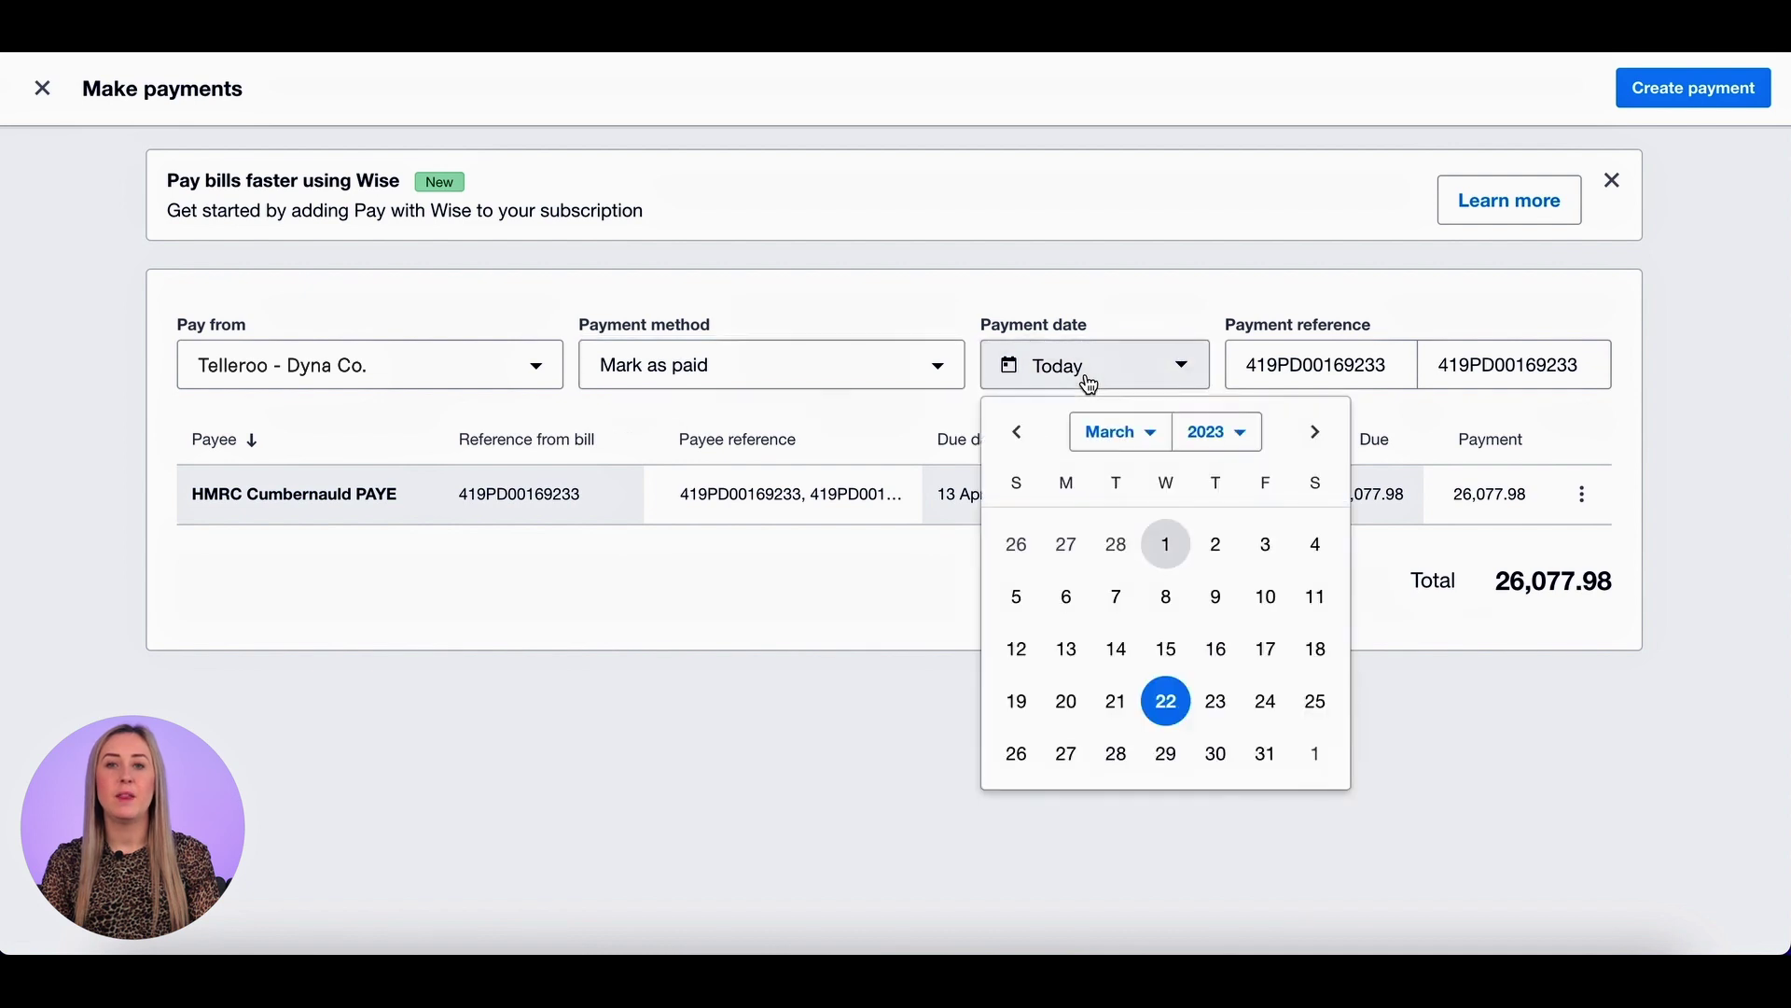
pyautogui.click(1318, 432)
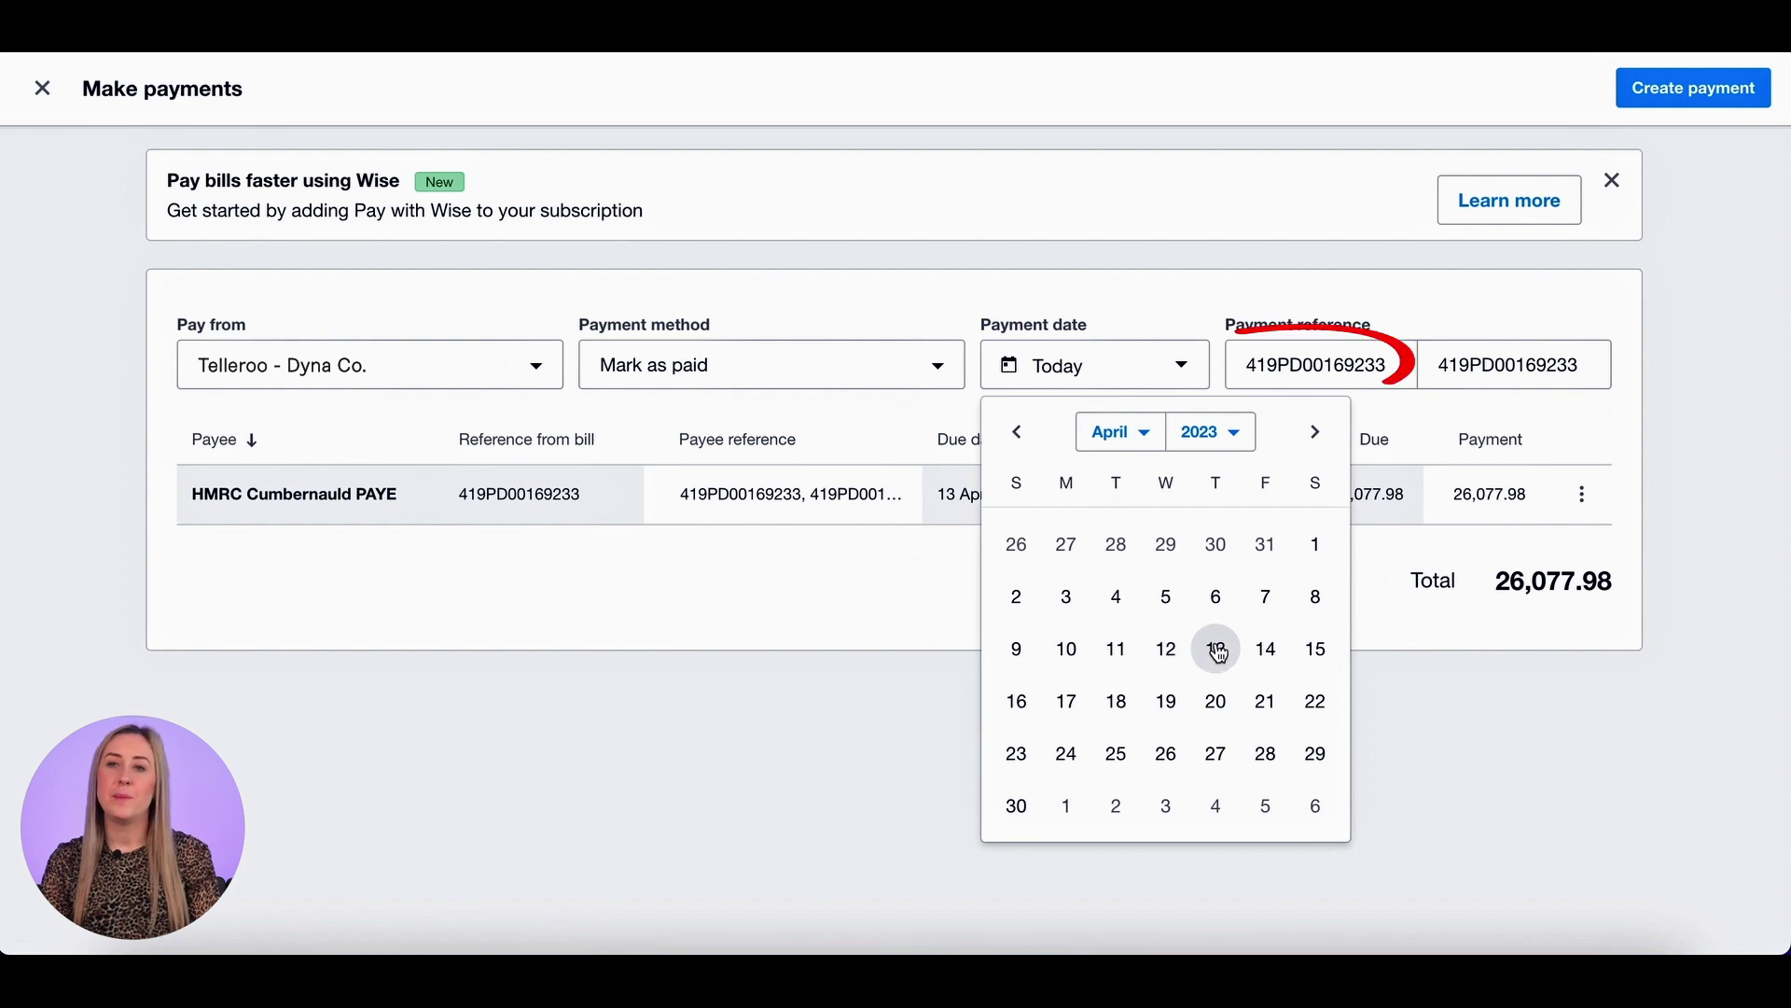
pyautogui.click(1216, 651)
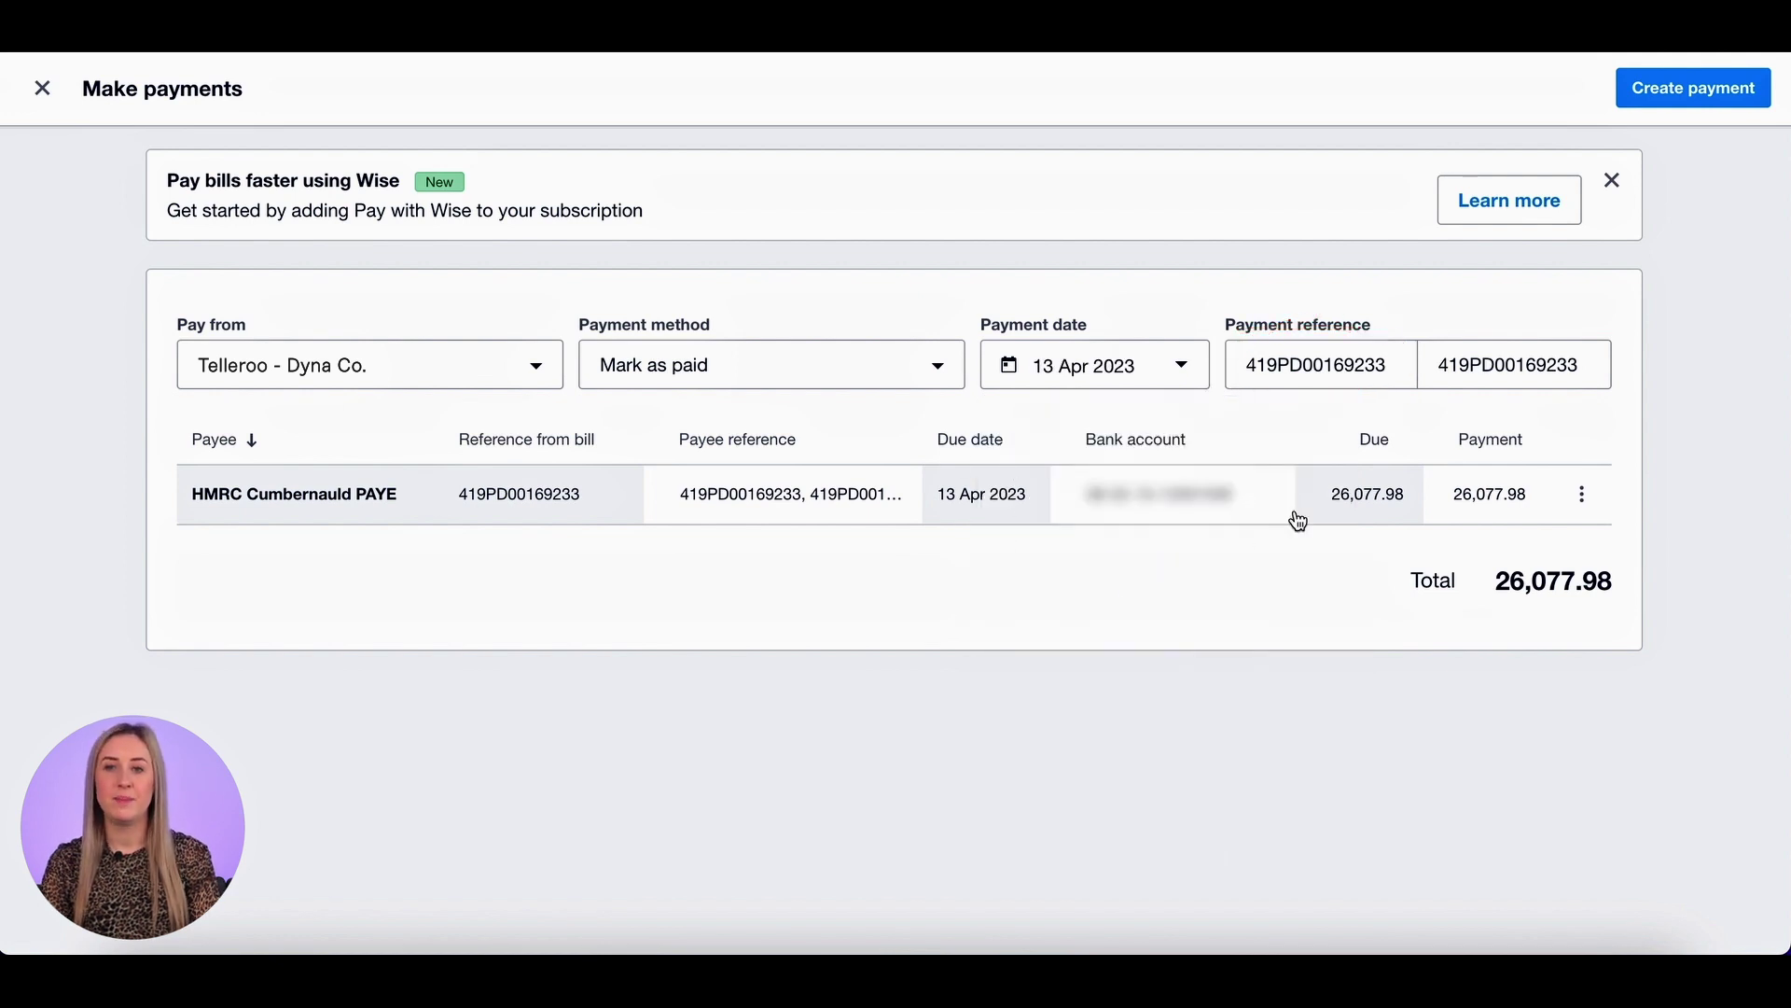
pyautogui.click(1690, 93)
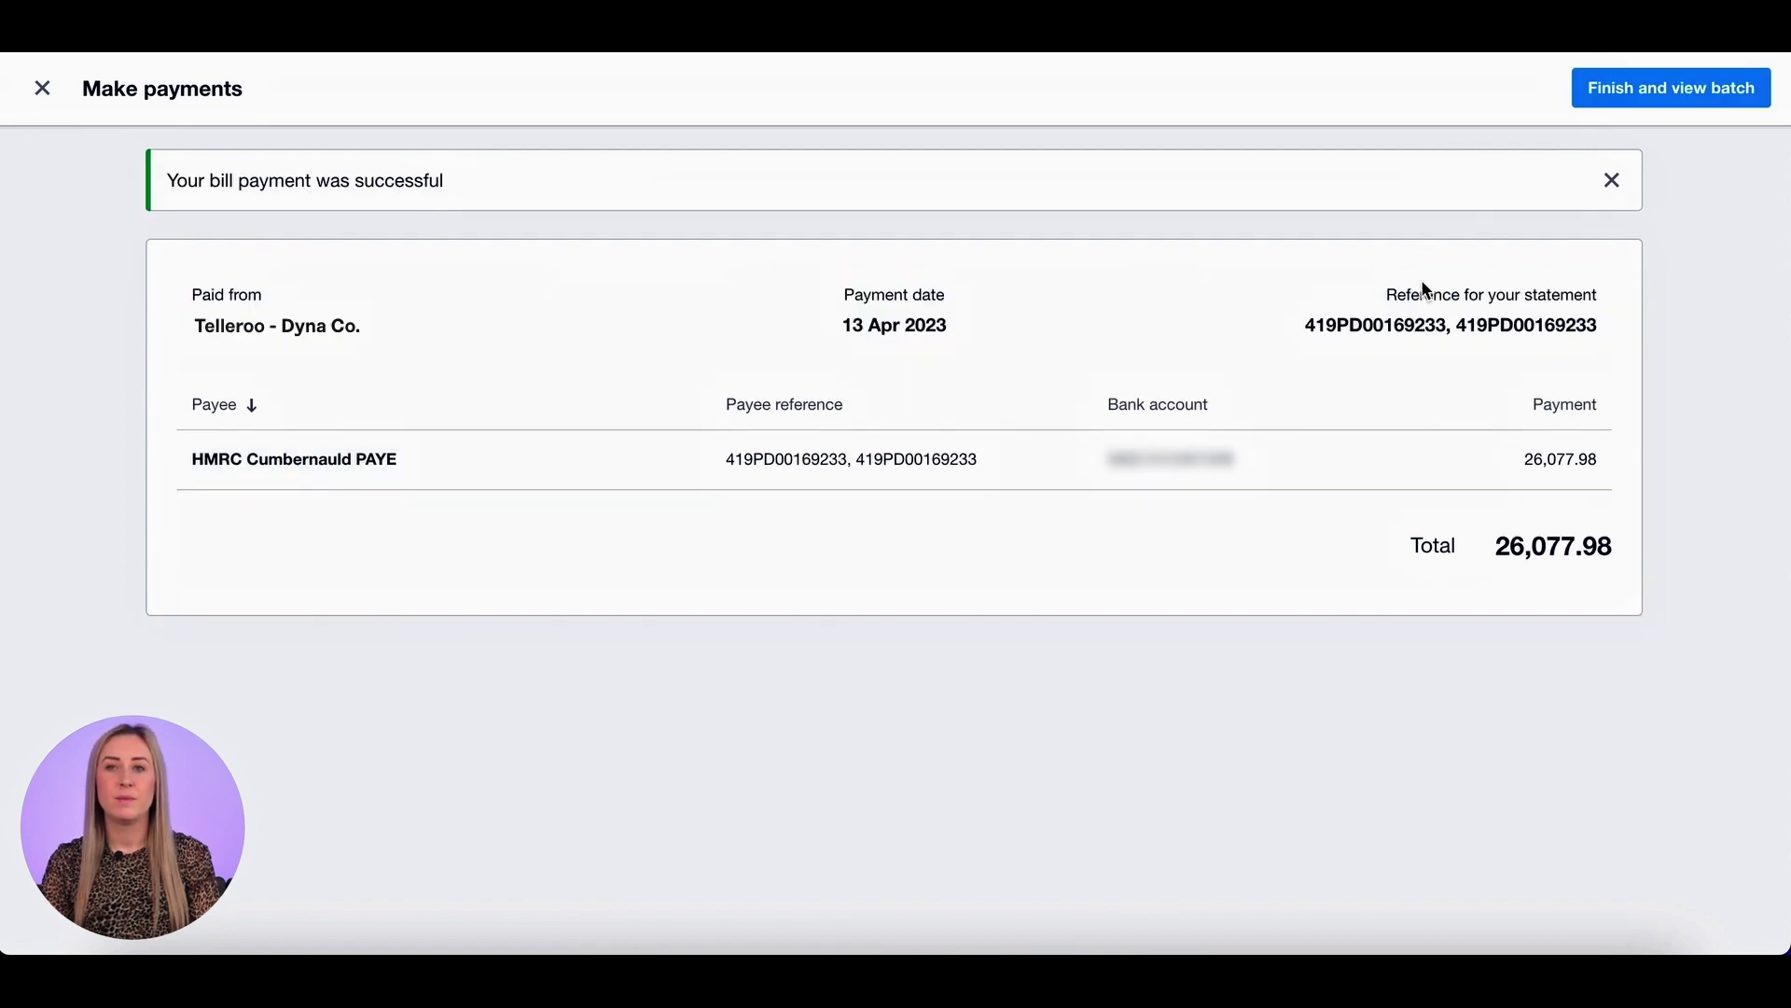
pyautogui.click(1646, 101)
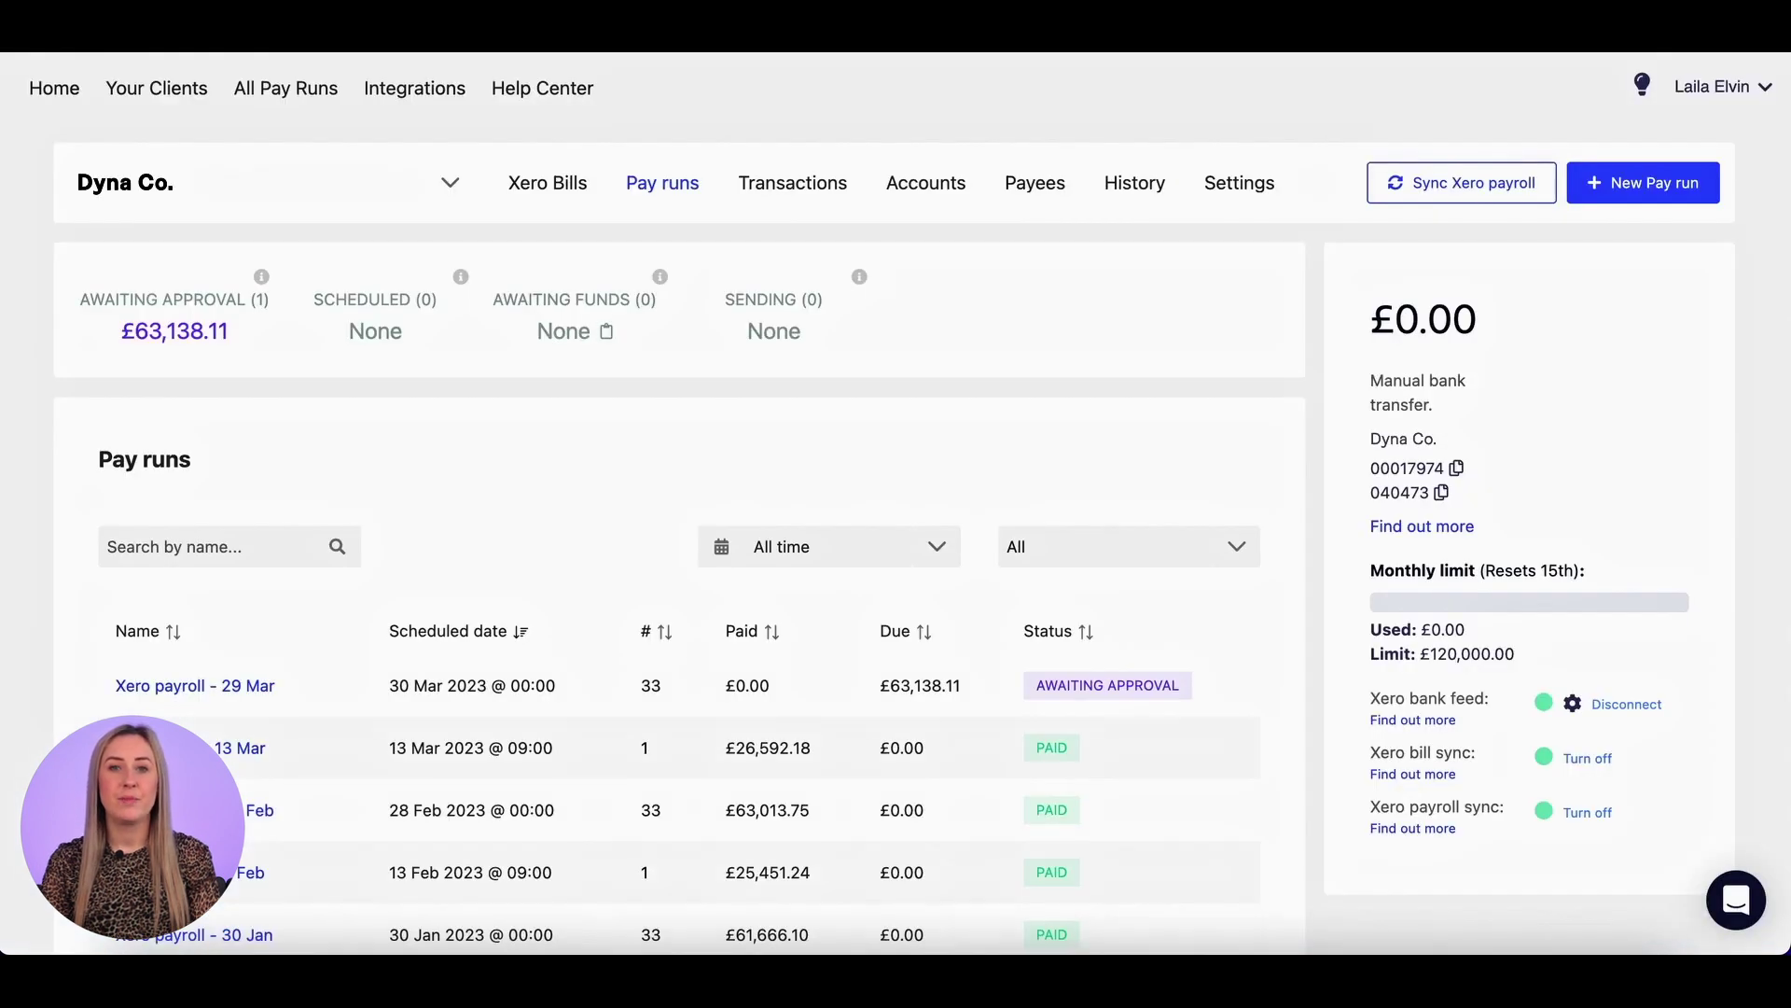
# - Refresh the pay runs and open Xero Batch - 13 Apr with its £26,077.98 HMRC payment
pyautogui.click(695, 187)
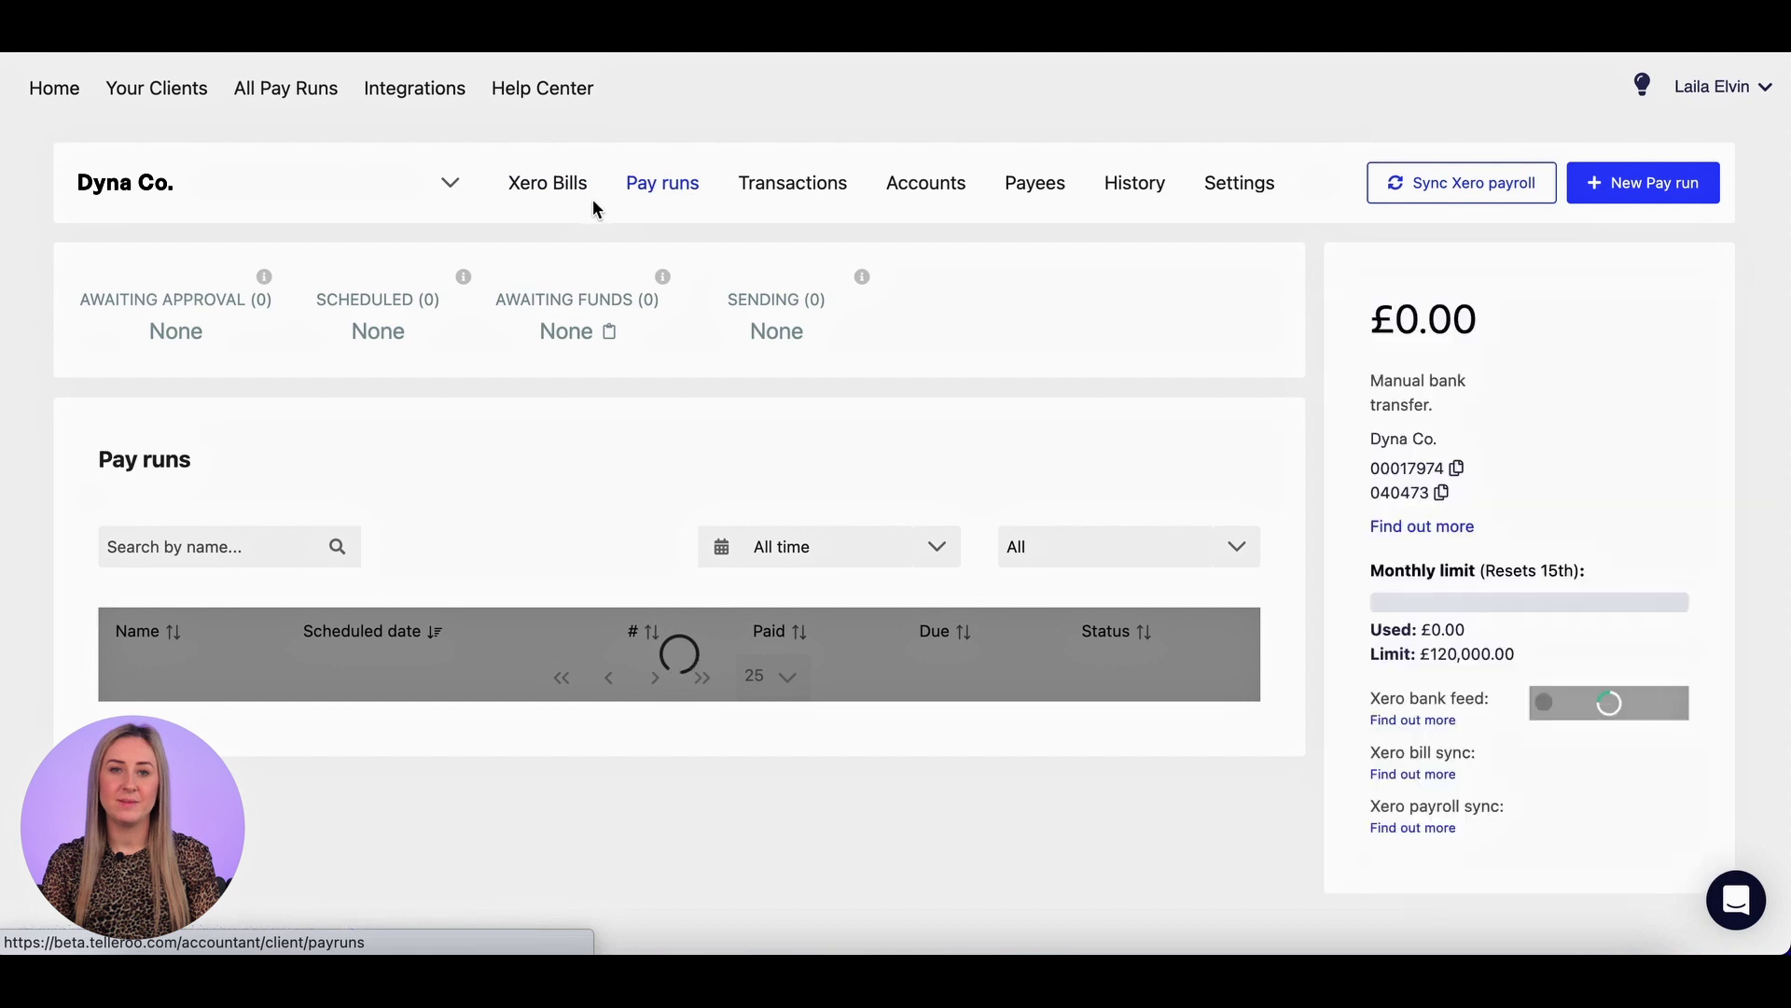
pyautogui.click(643, 183)
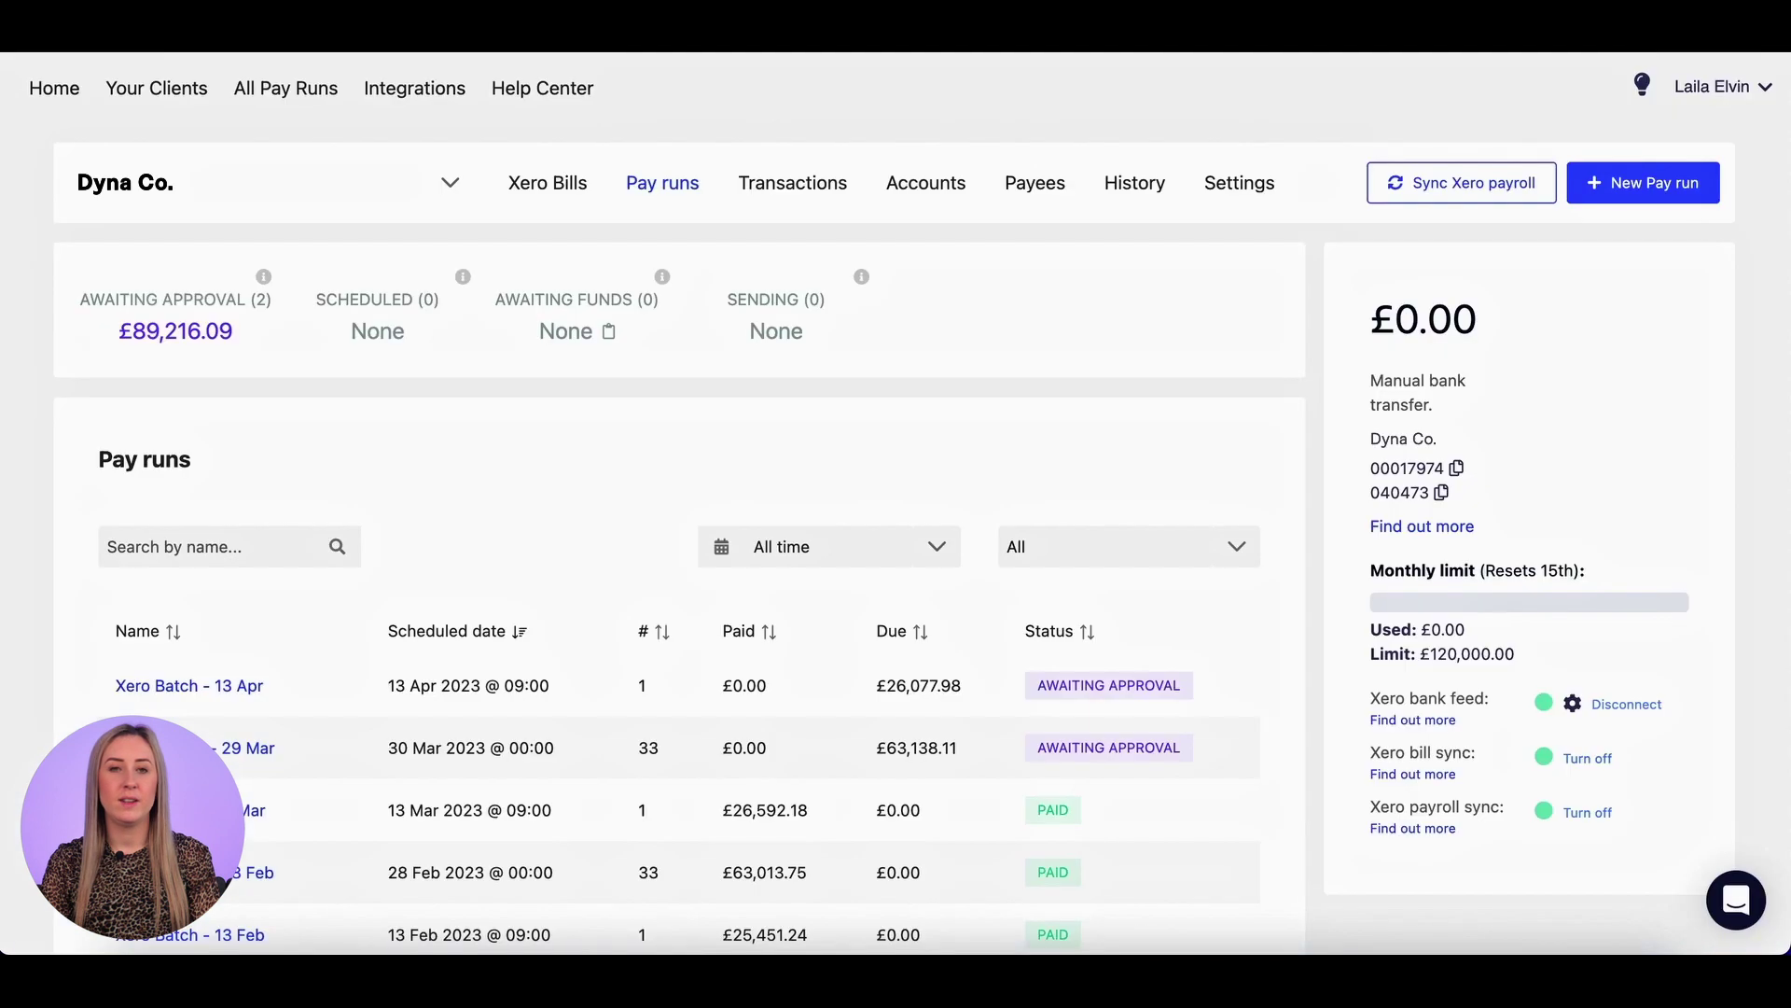
pyautogui.click(761, 696)
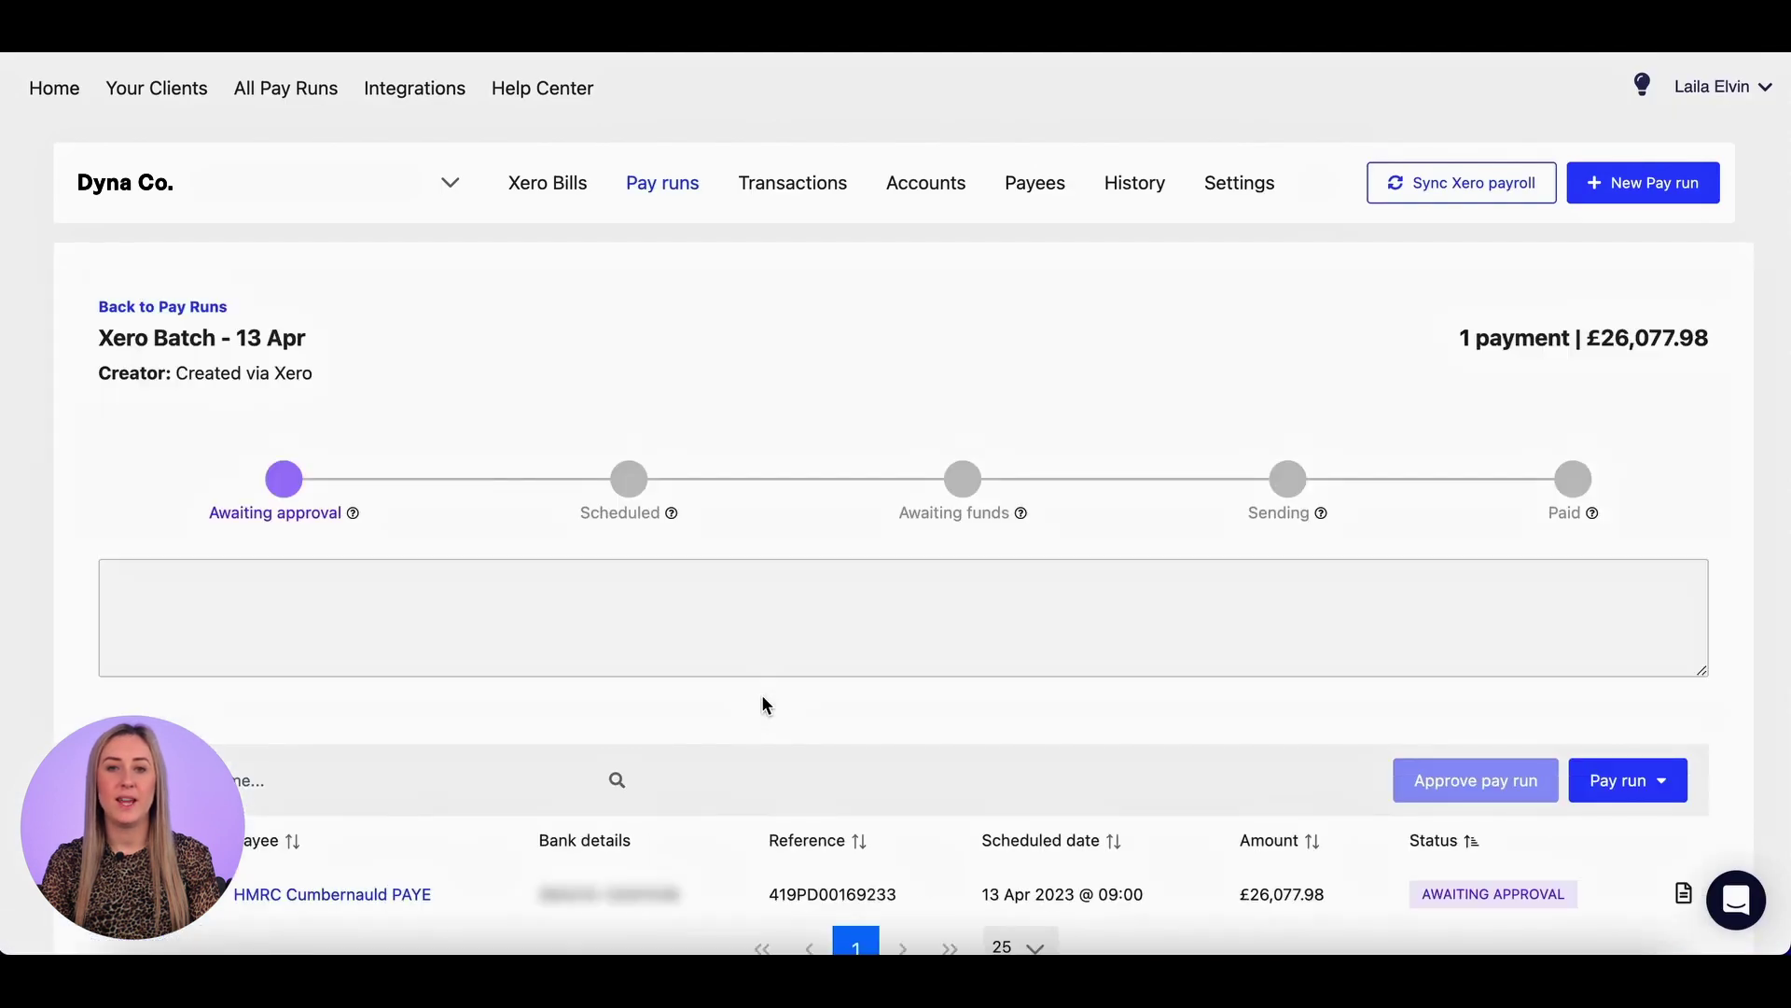
pyautogui.scroll(-2, 916, 597)
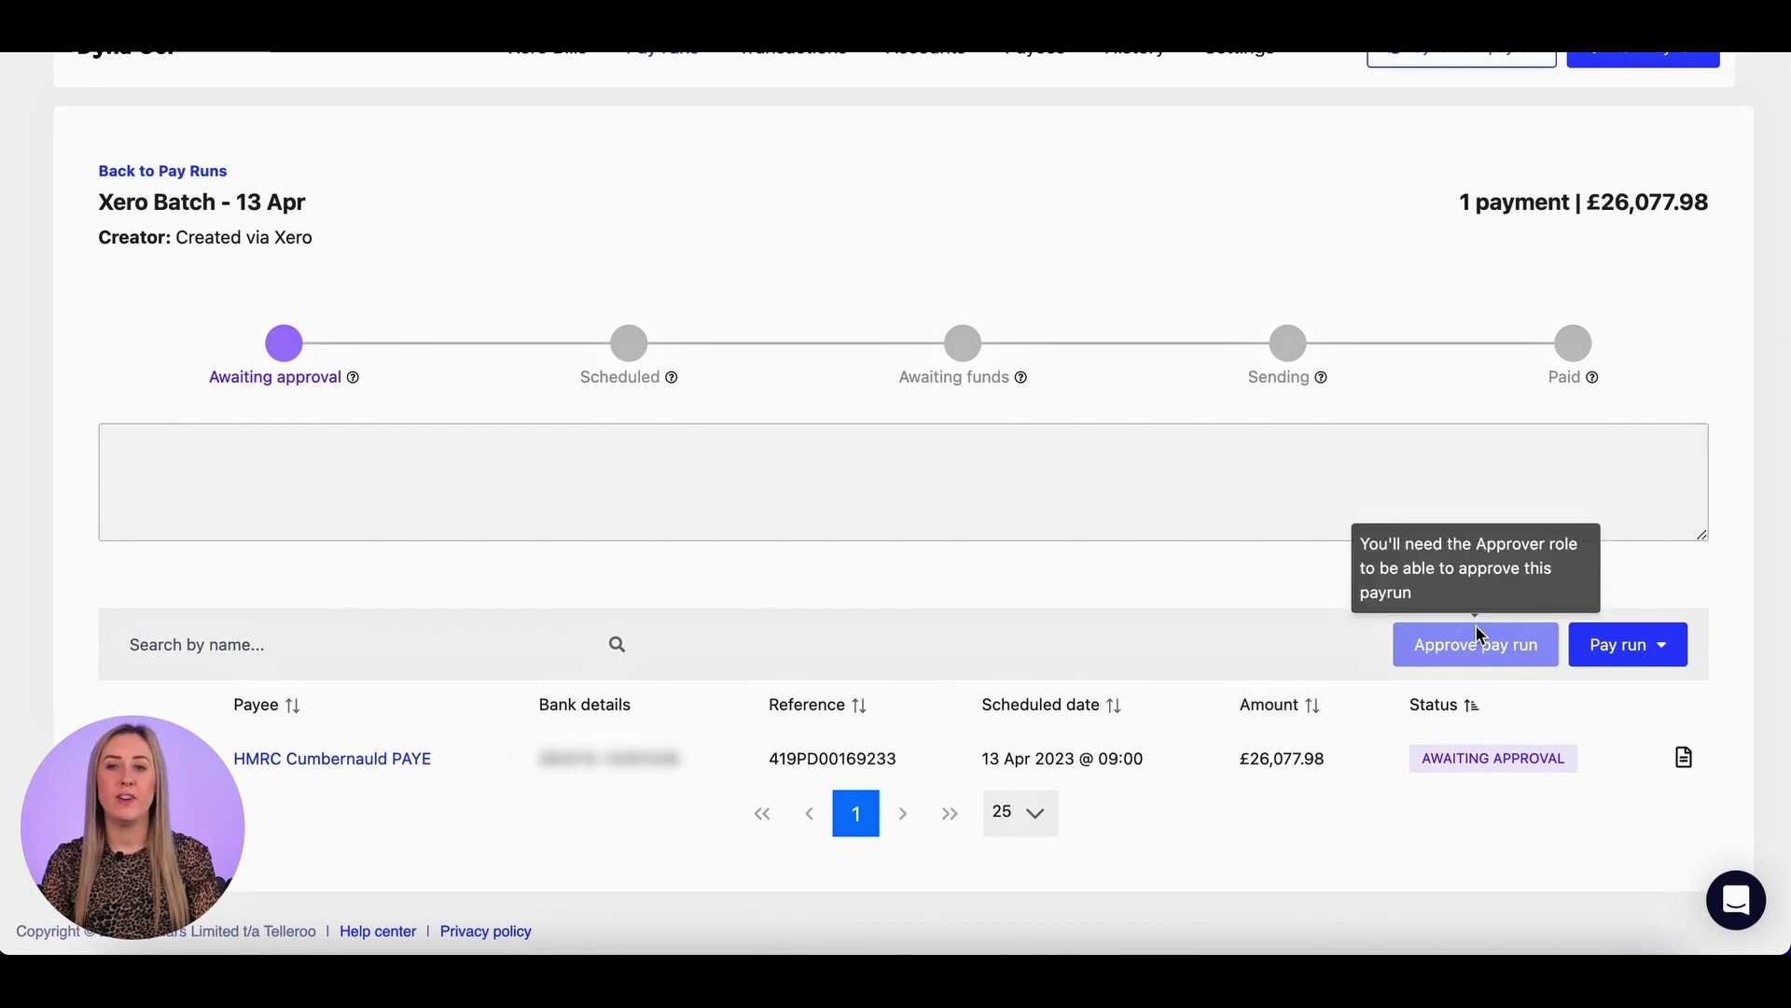
pyautogui.moveTo(1466, 630)
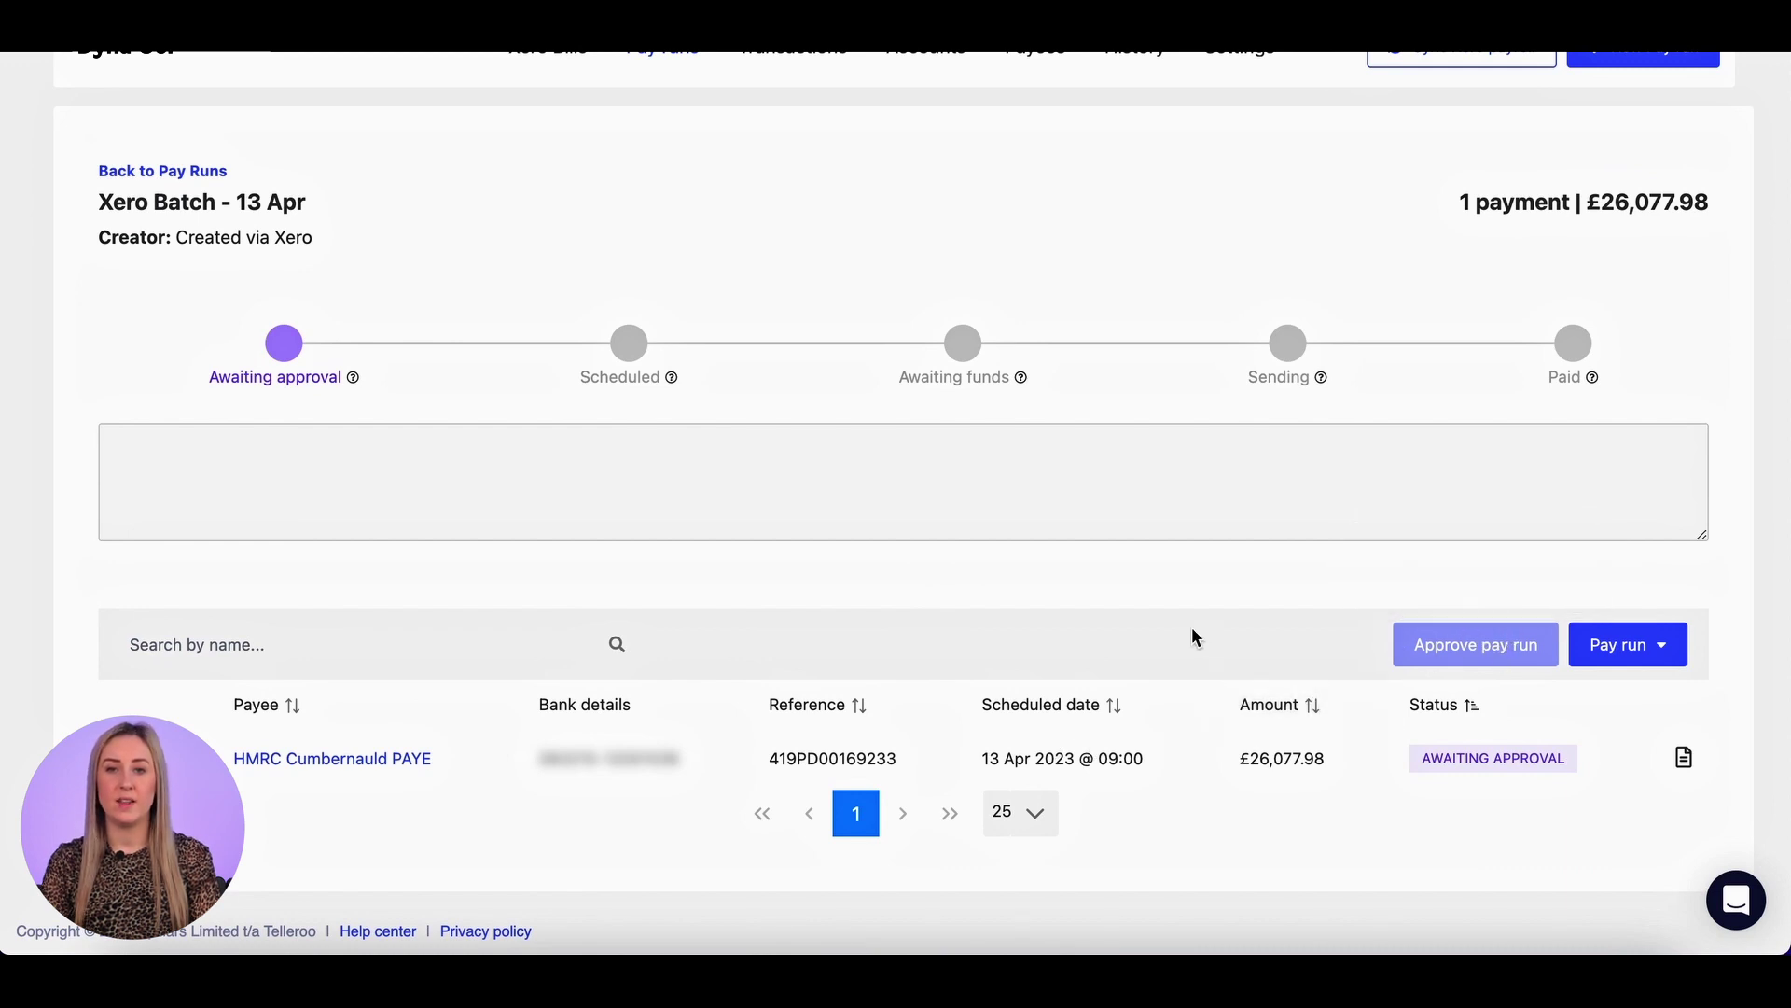